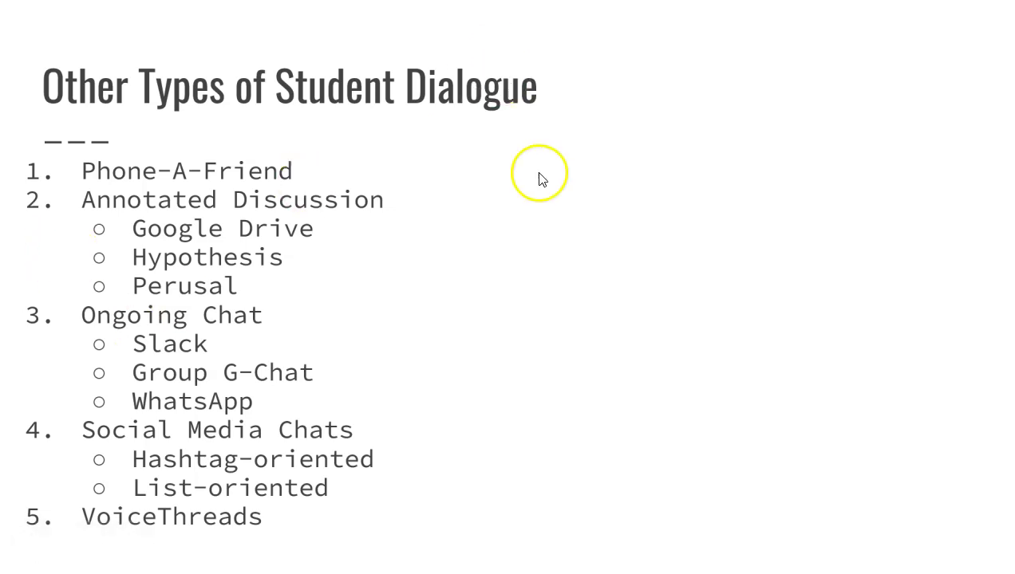
pyautogui.click(540, 181)
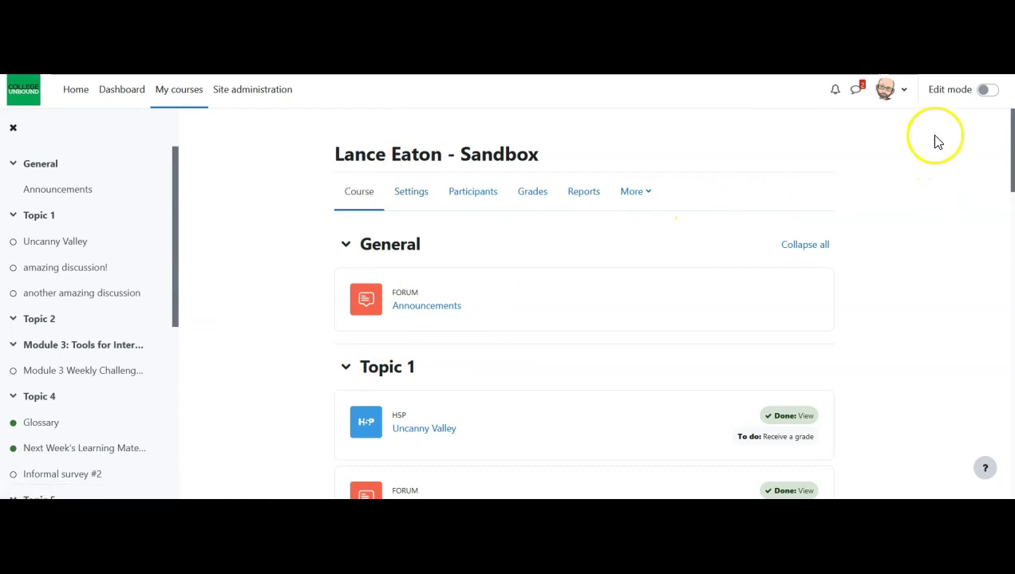
# Turn on edit mode for the course and start adding a Forum activity to Topic 5
pyautogui.click(986, 90)
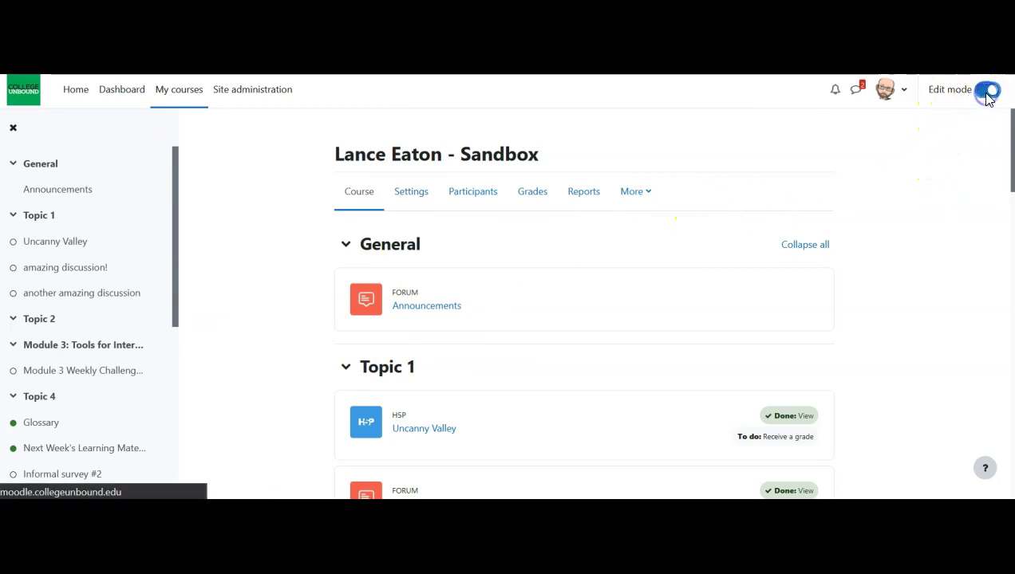
pyautogui.scroll(-3, 343, 283)
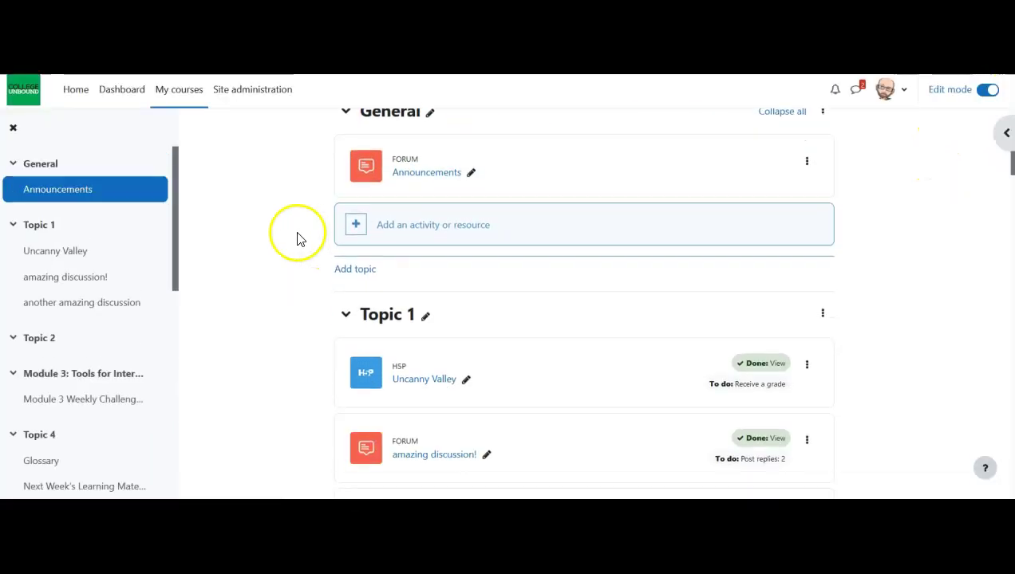
pyautogui.scroll(-8, 456, 264)
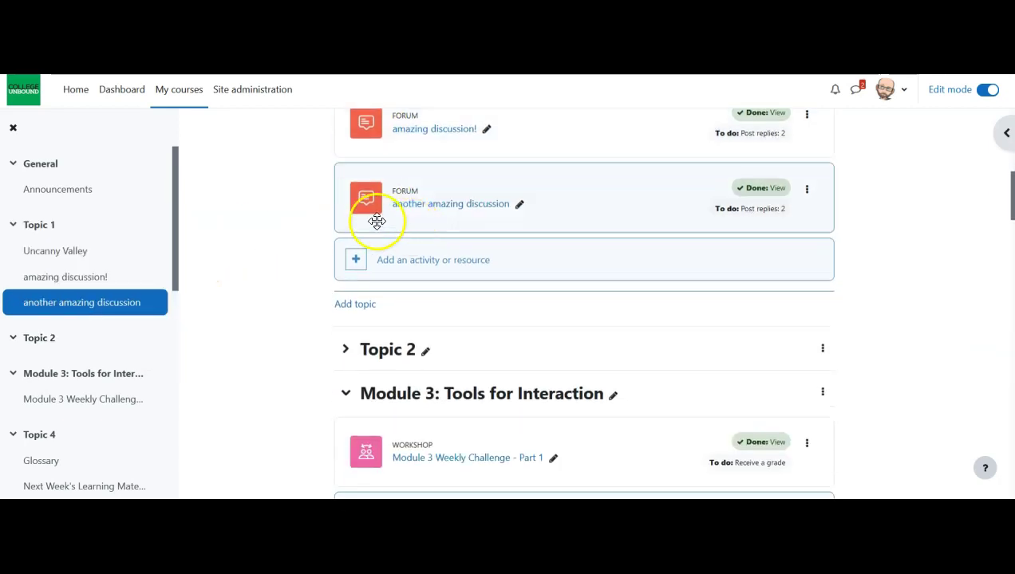
pyautogui.scroll(-5, 348, 230)
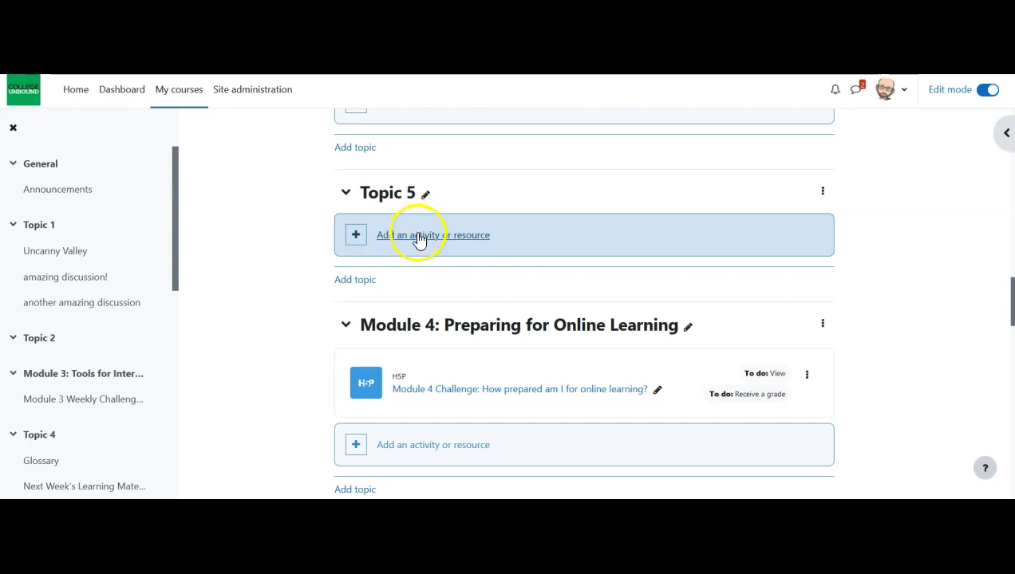
pyautogui.click(417, 236)
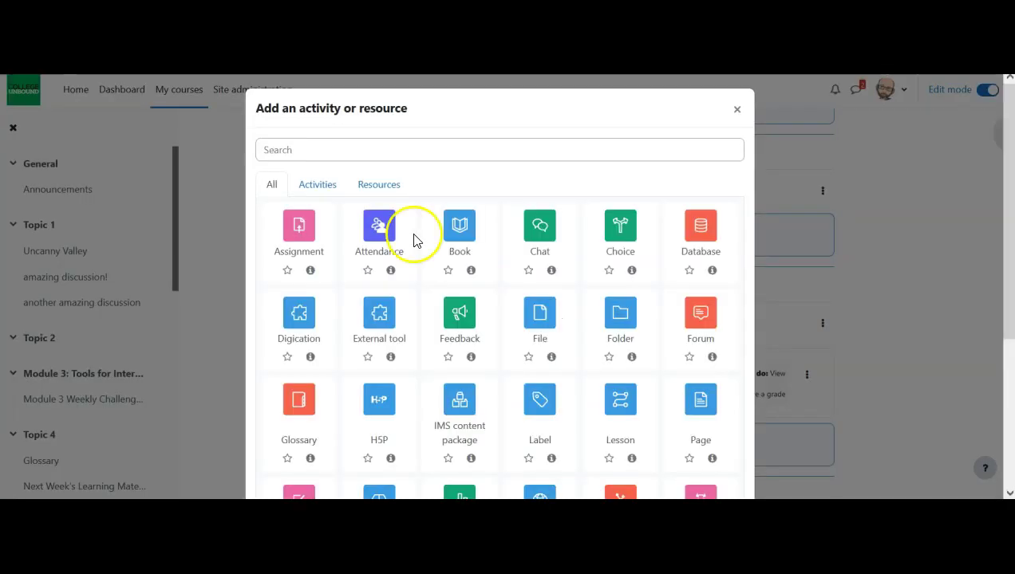
pyautogui.click(702, 324)
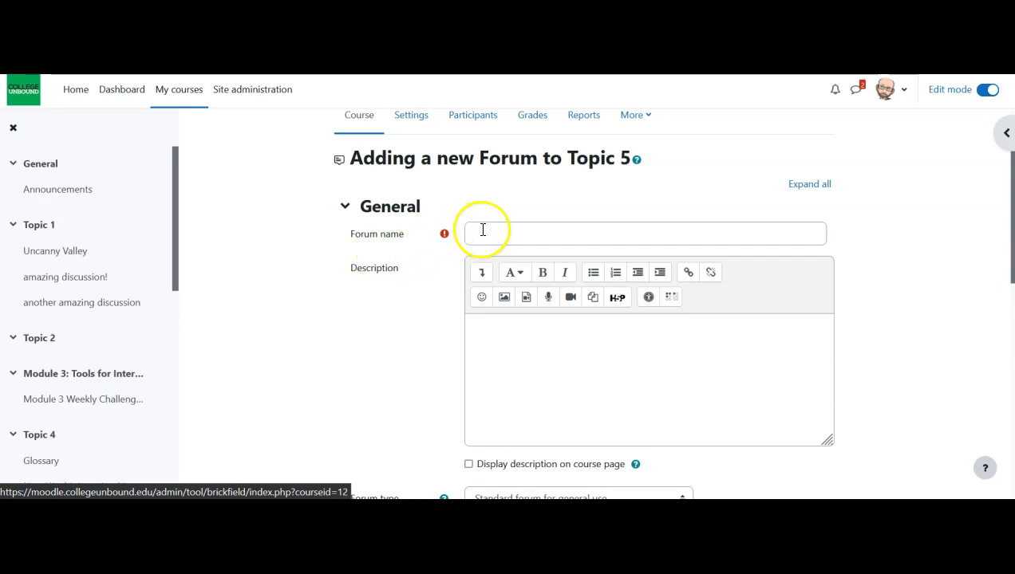
# Name the forum "Yet Another Amazing Discussion!" and enter "aj;kfad skj skdajl;k akjfls jsd;kljg wa;ljkfl;s" as placeholder description
pyautogui.click(493, 233)
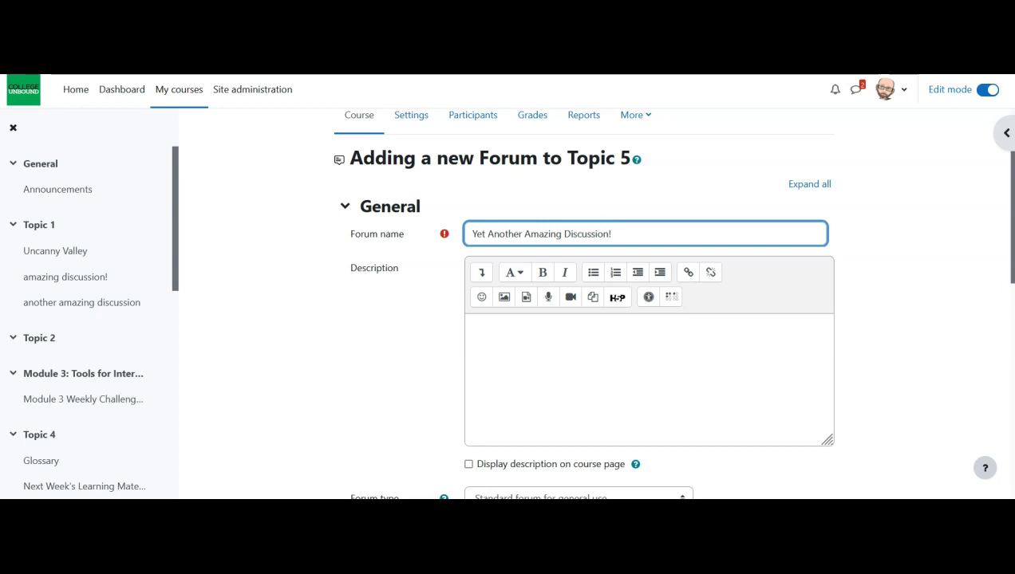
pyautogui.click(559, 364)
pyautogui.write('a')
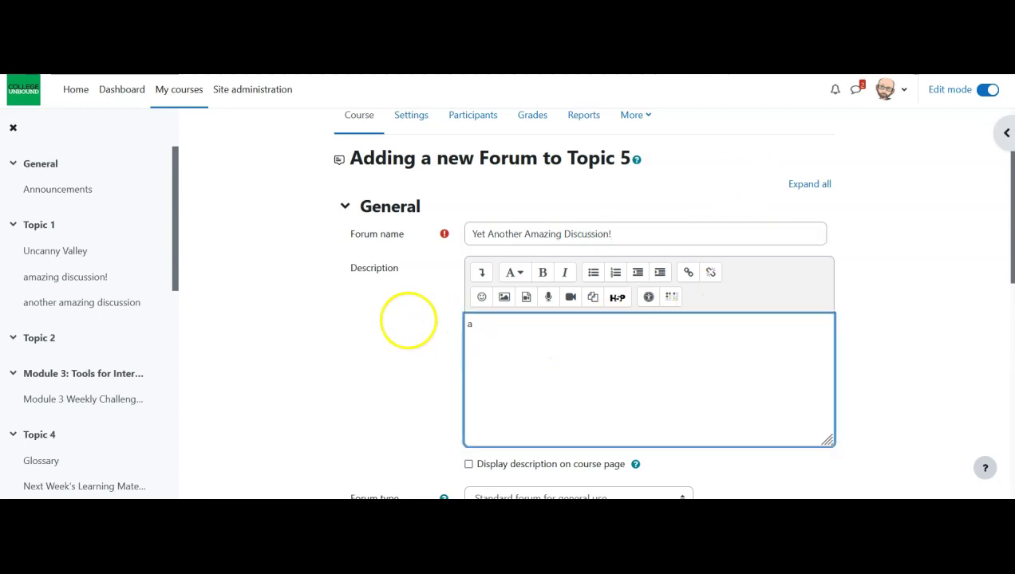
pyautogui.write('j;kfad skj skdajl;k ')
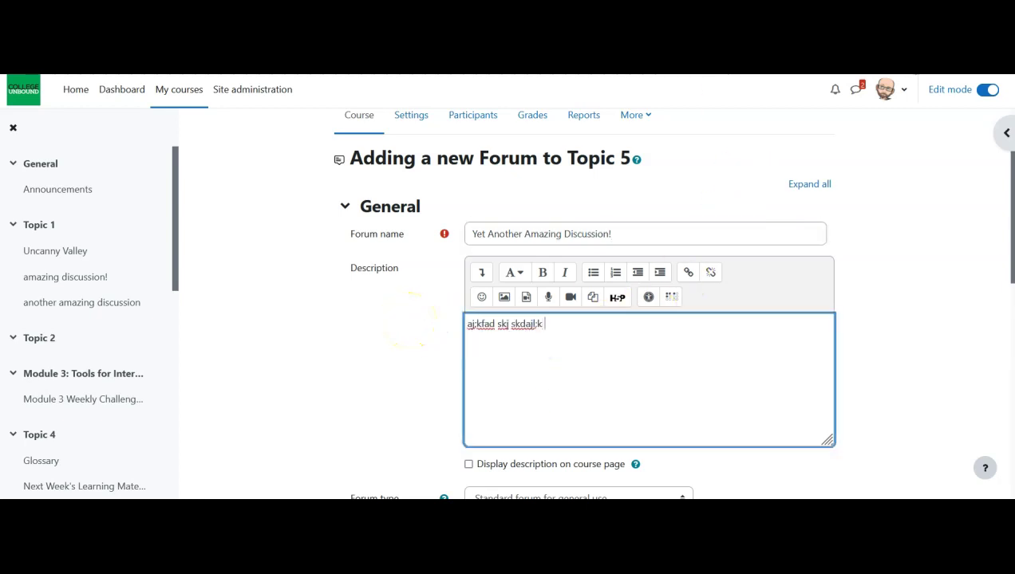
pyautogui.write('akjfls jsd;kljg wa;ljkfl;s')
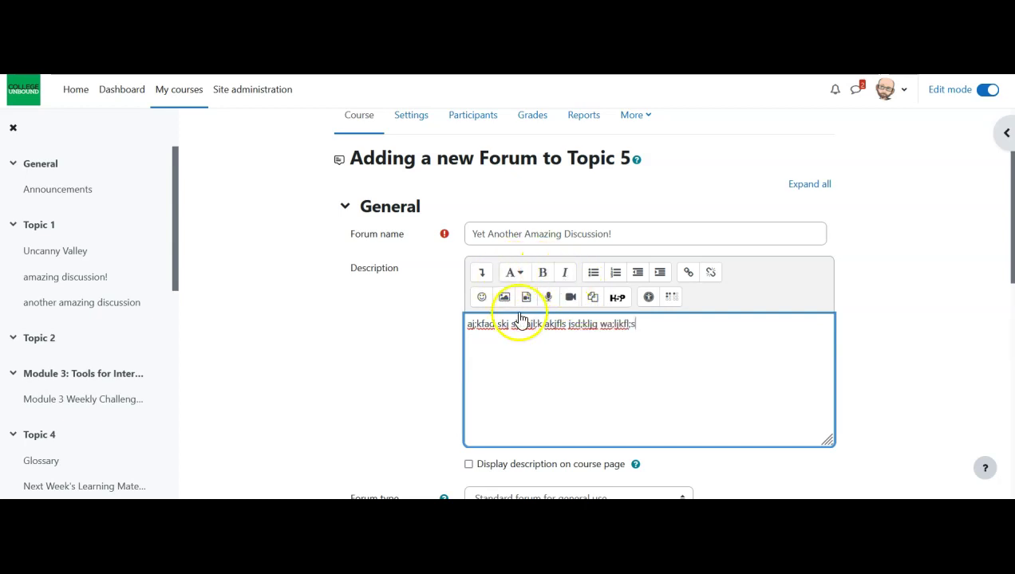
# Check the help on the forum types and set the forum type to Q and A forum
pyautogui.scroll(-2, 399, 208)
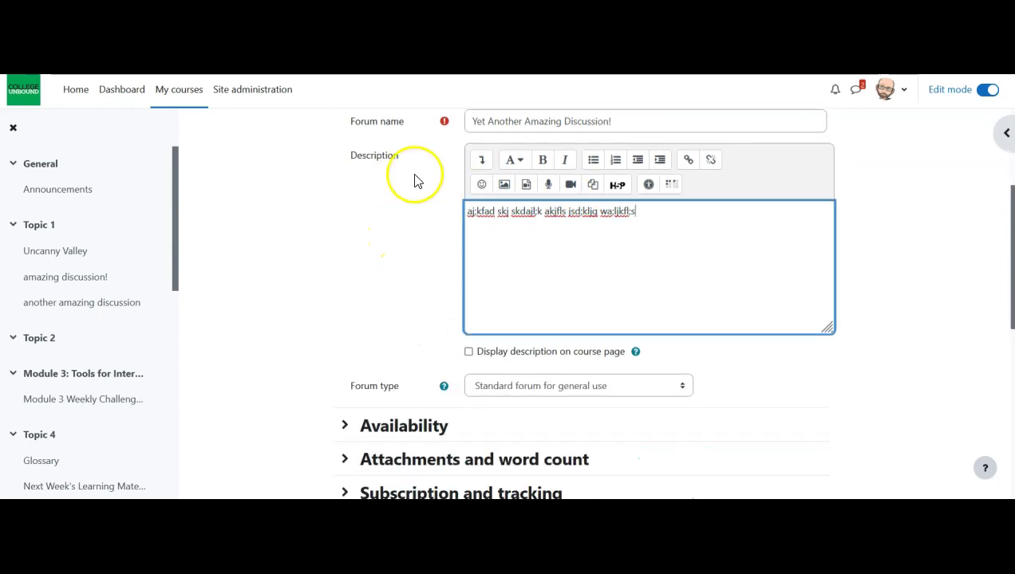
pyautogui.scroll(-1, 414, 181)
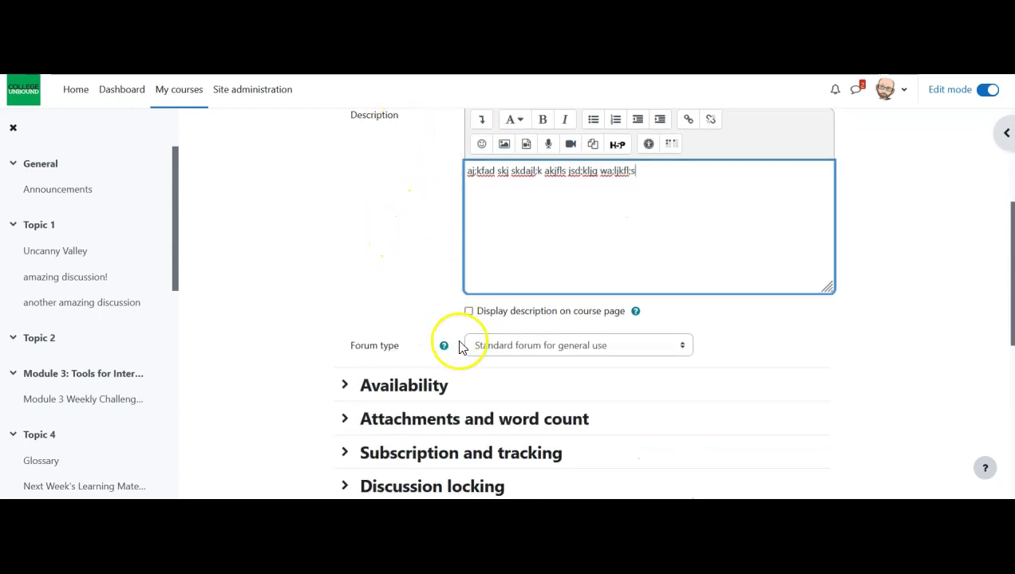
pyautogui.click(563, 355)
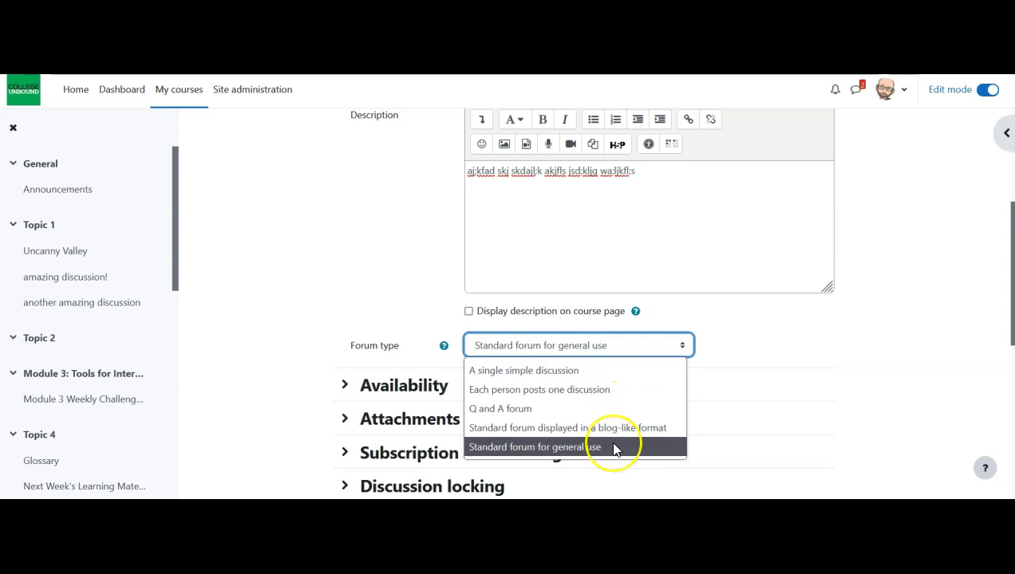
pyautogui.click(379, 339)
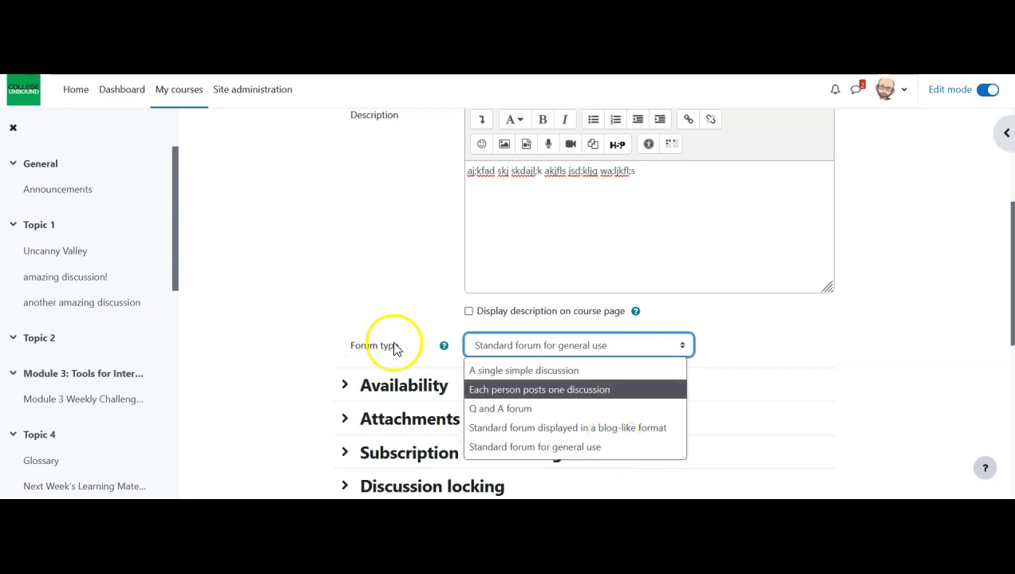
pyautogui.click(443, 347)
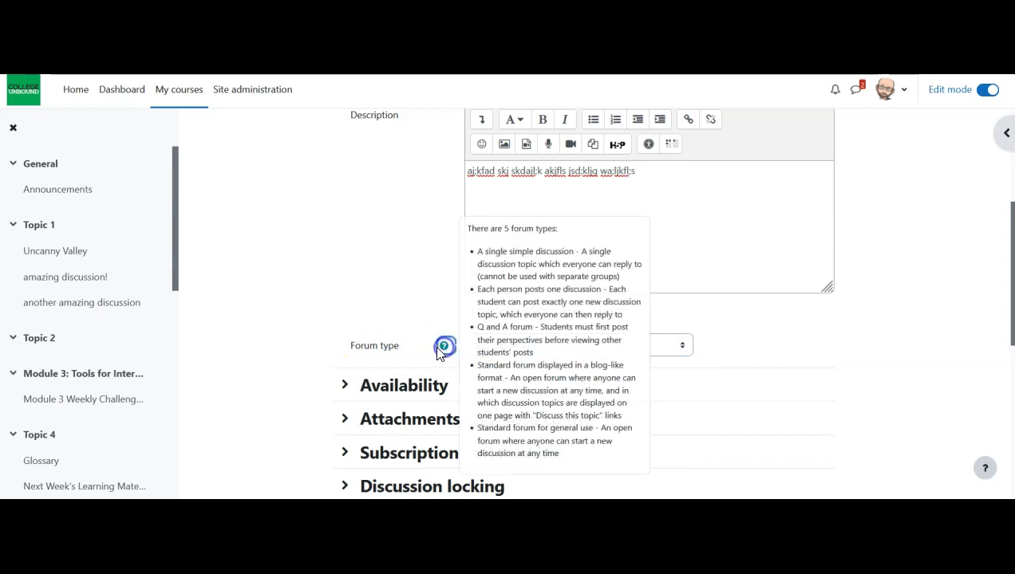
pyautogui.click(674, 345)
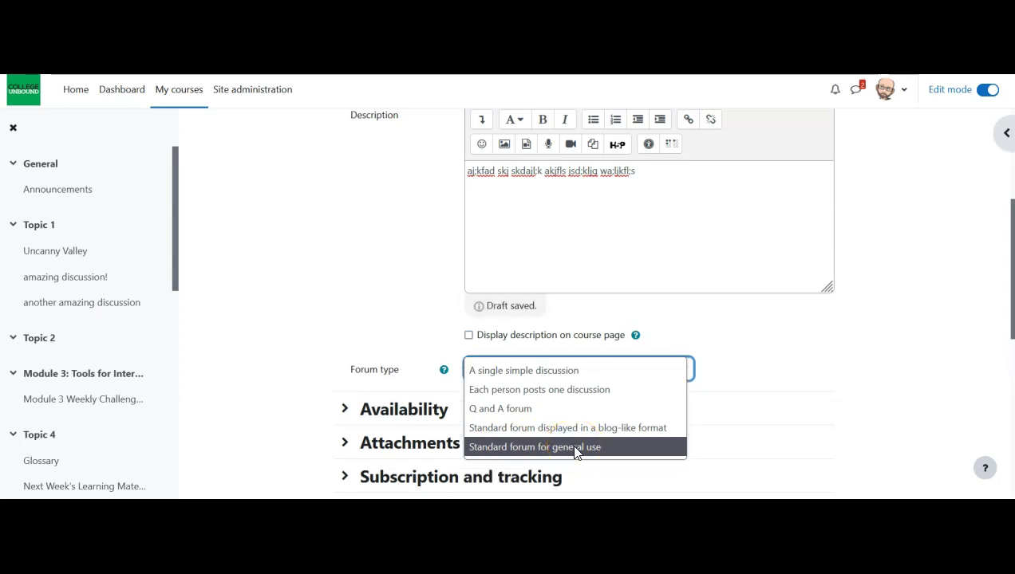
pyautogui.click(504, 410)
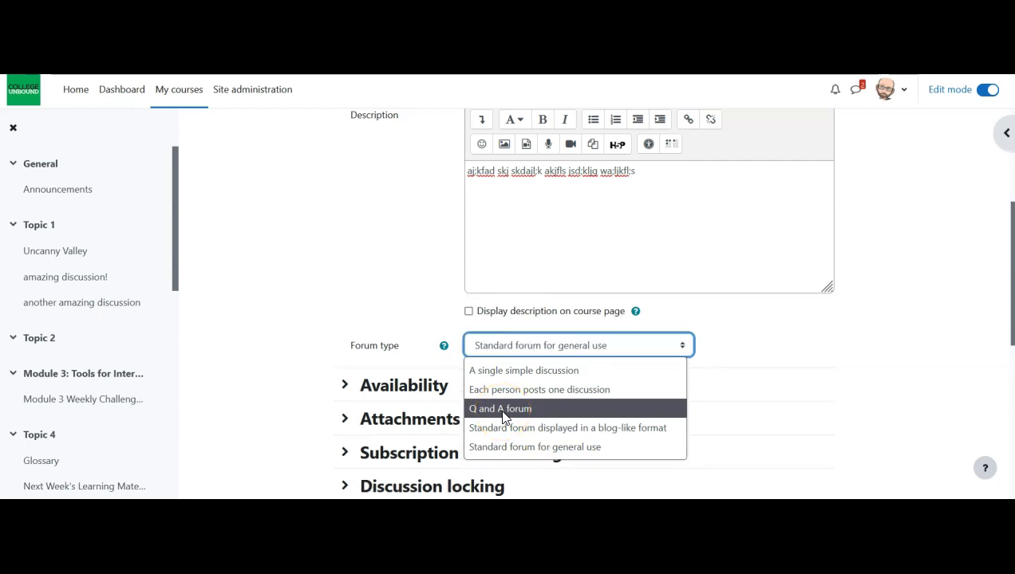
pyautogui.click(503, 410)
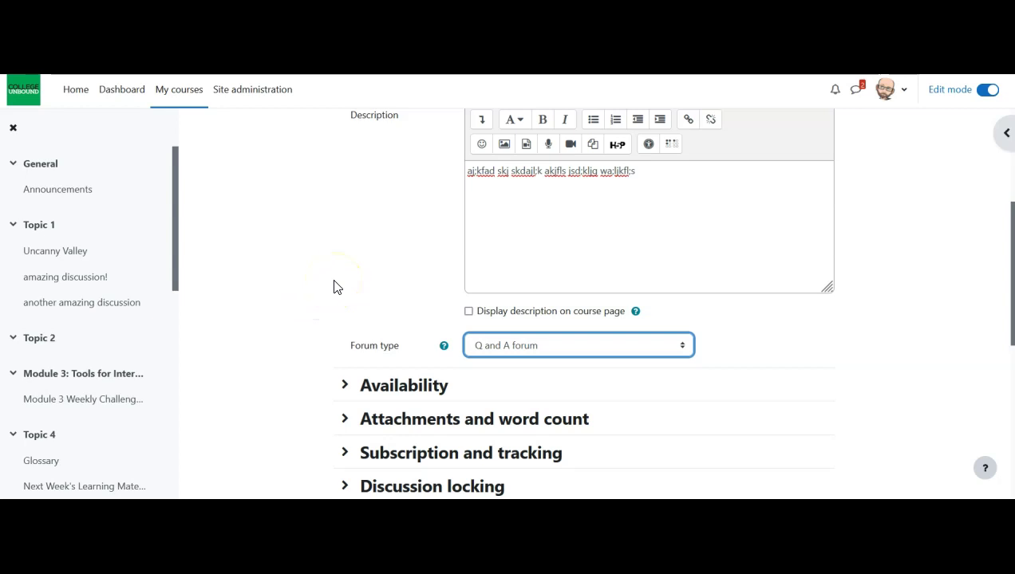
# Expand the Availability settings to examine the due date and cut-off date options
pyautogui.scroll(-2, 323, 285)
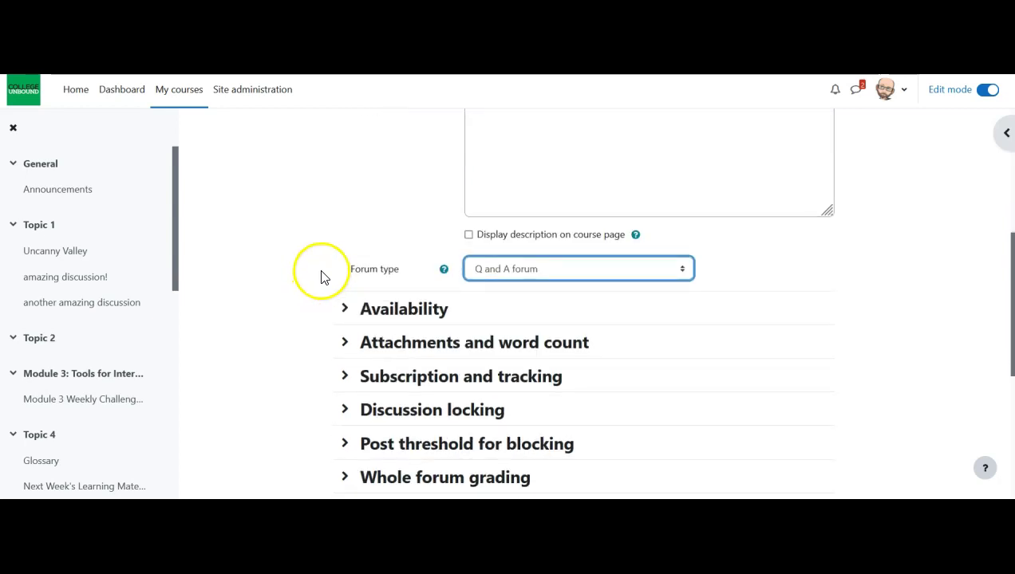
pyautogui.scroll(-2, 319, 278)
pyautogui.click(345, 232)
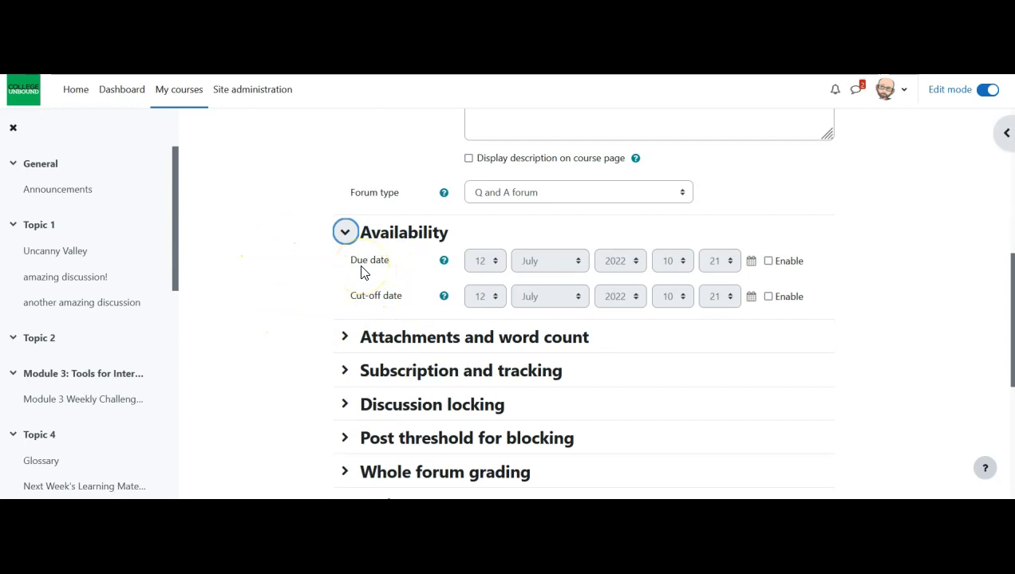
pyautogui.scroll(-1, 324, 267)
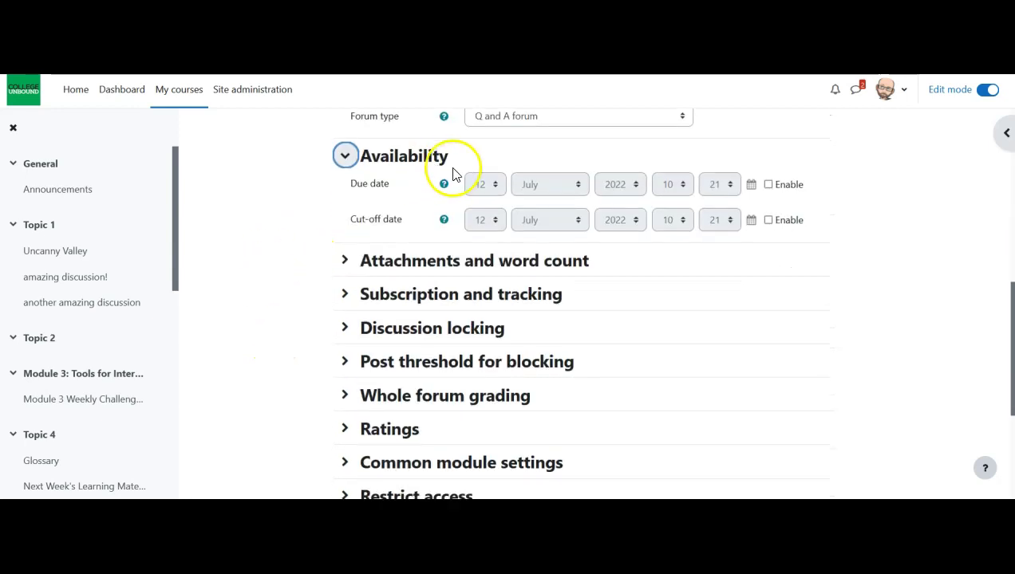
# Set the forum's maximum attachment size to 50 MB and the word count display to Yes
pyautogui.click(344, 263)
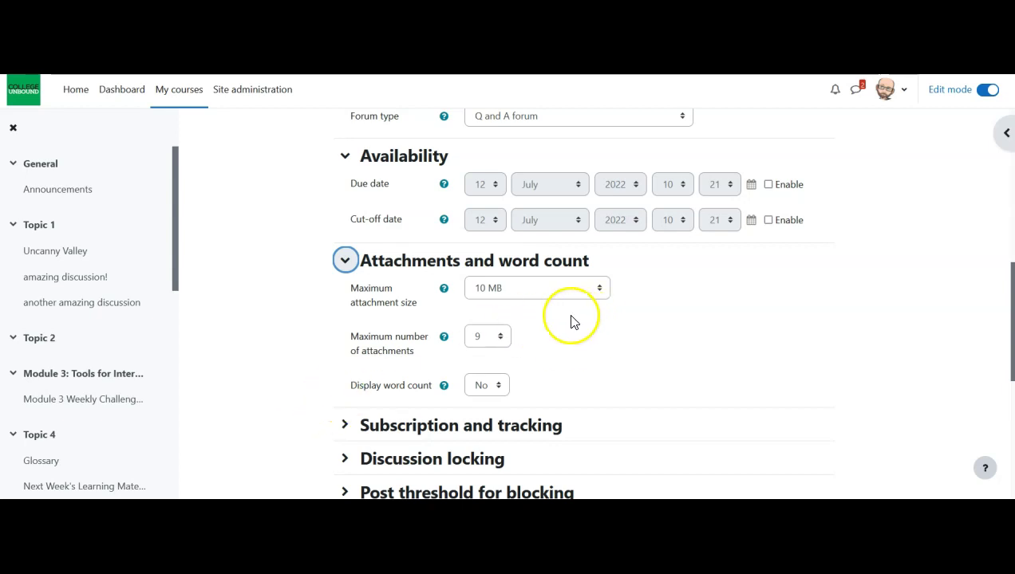
pyautogui.click(514, 289)
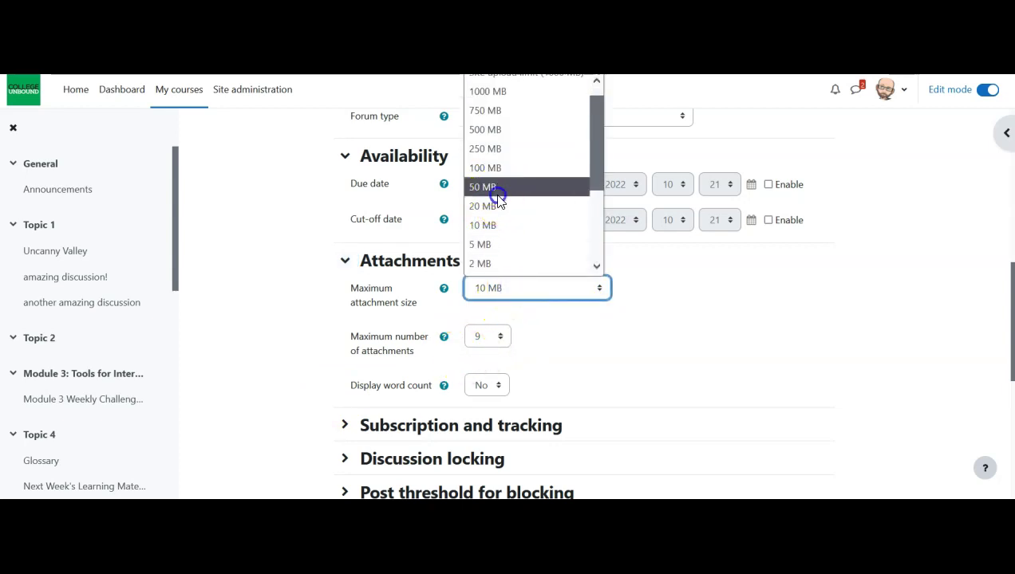
pyautogui.click(496, 192)
pyautogui.click(299, 309)
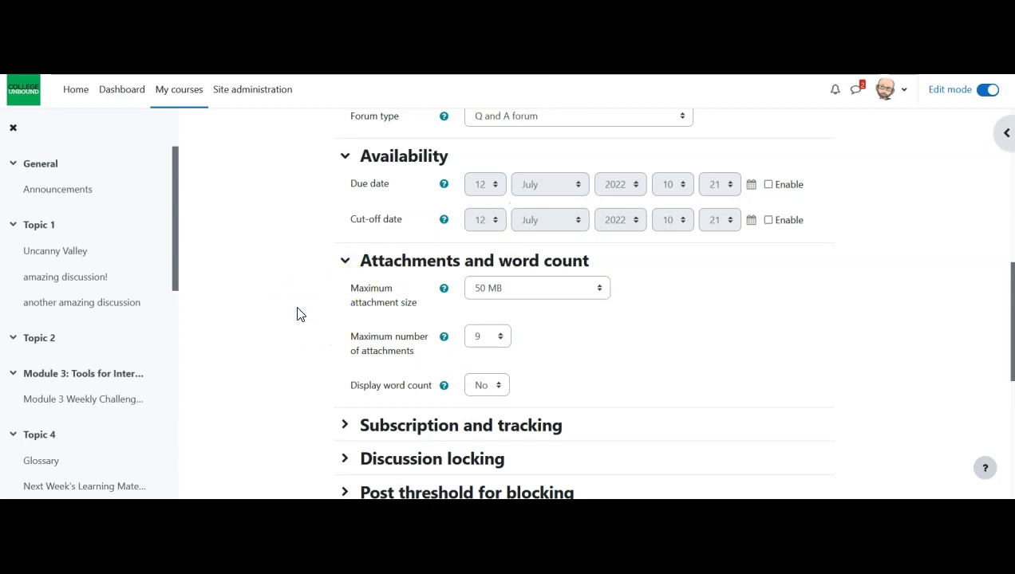
pyautogui.click(343, 321)
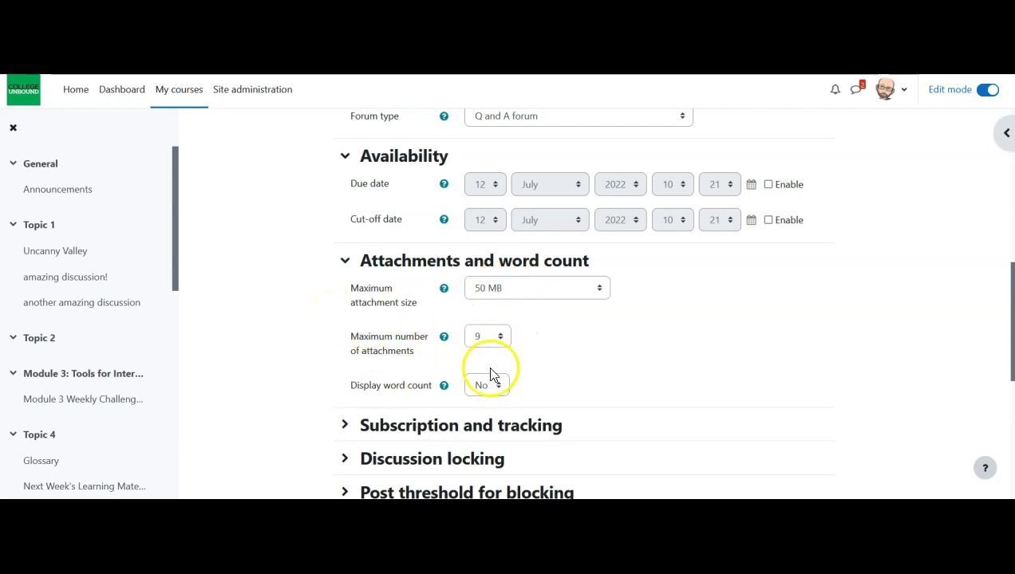
pyautogui.scroll(-2, 319, 314)
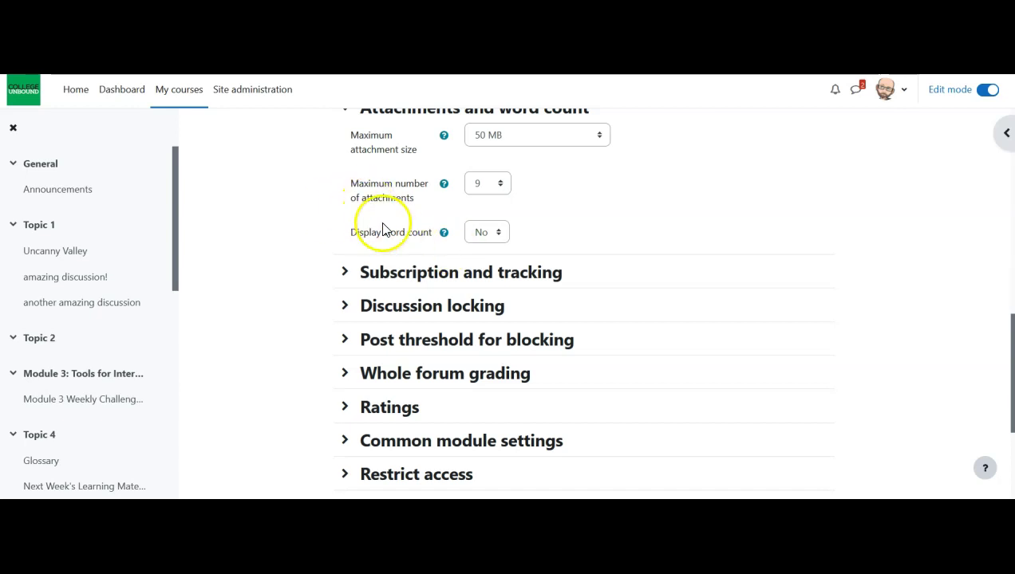
pyautogui.click(495, 231)
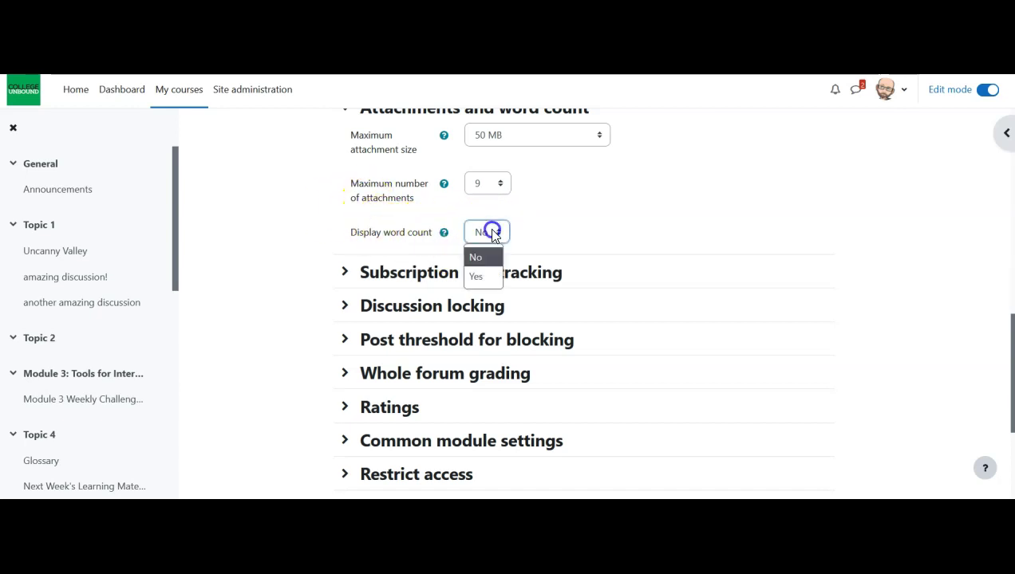
pyautogui.click(477, 272)
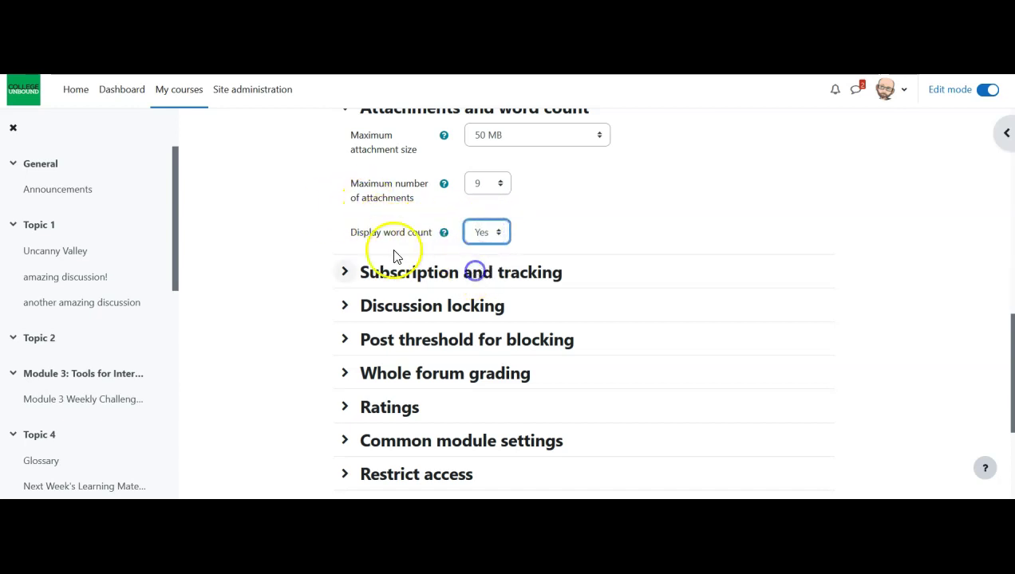
pyautogui.click(348, 237)
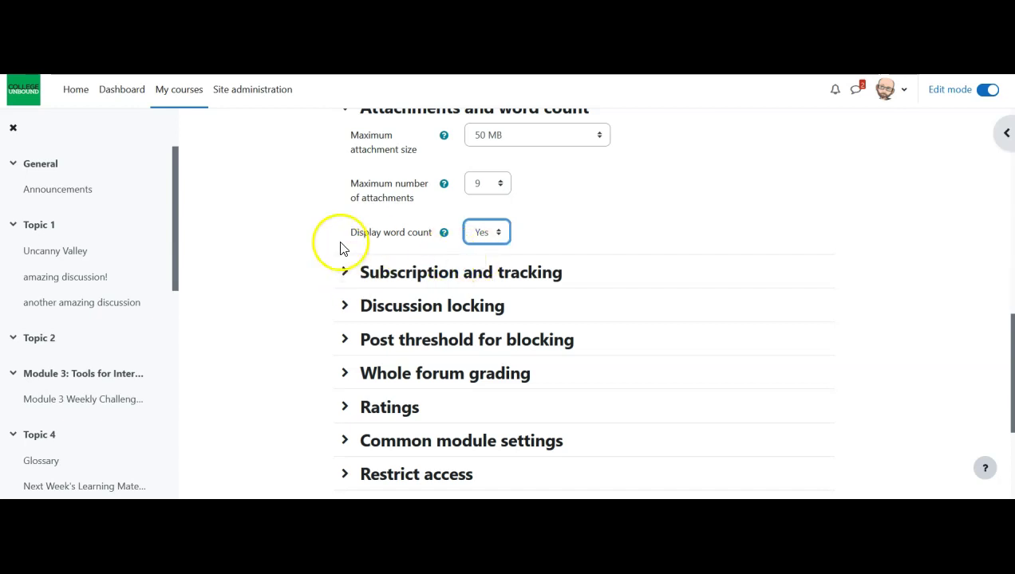
# Expand the Subscription and tracking settings to examine the subscription mode and read tracking options
pyautogui.scroll(-1, 323, 247)
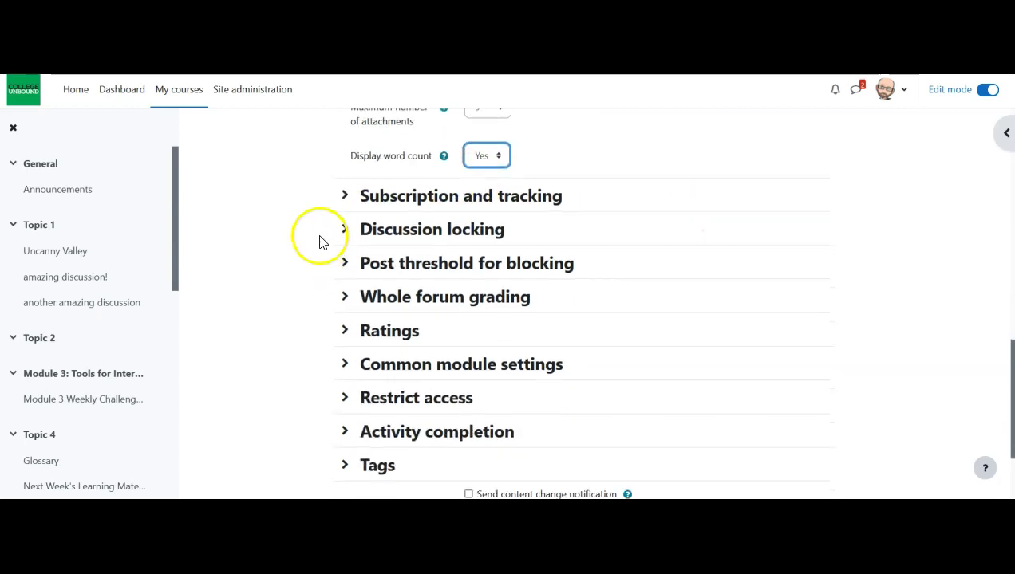
pyautogui.click(346, 196)
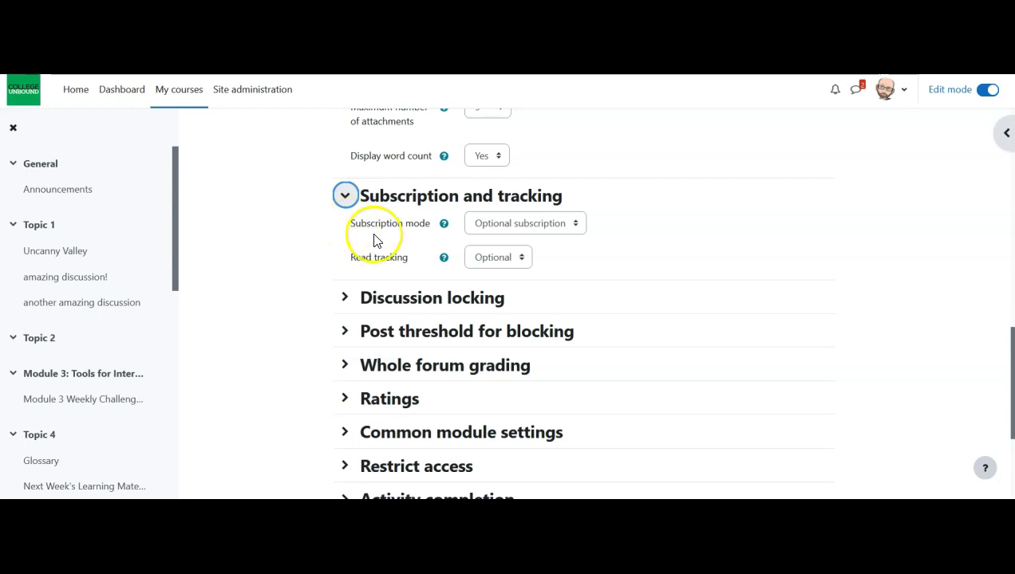
# Set the whole forum grading type to Point and go to its maximum grade value
pyautogui.scroll(-1, 322, 205)
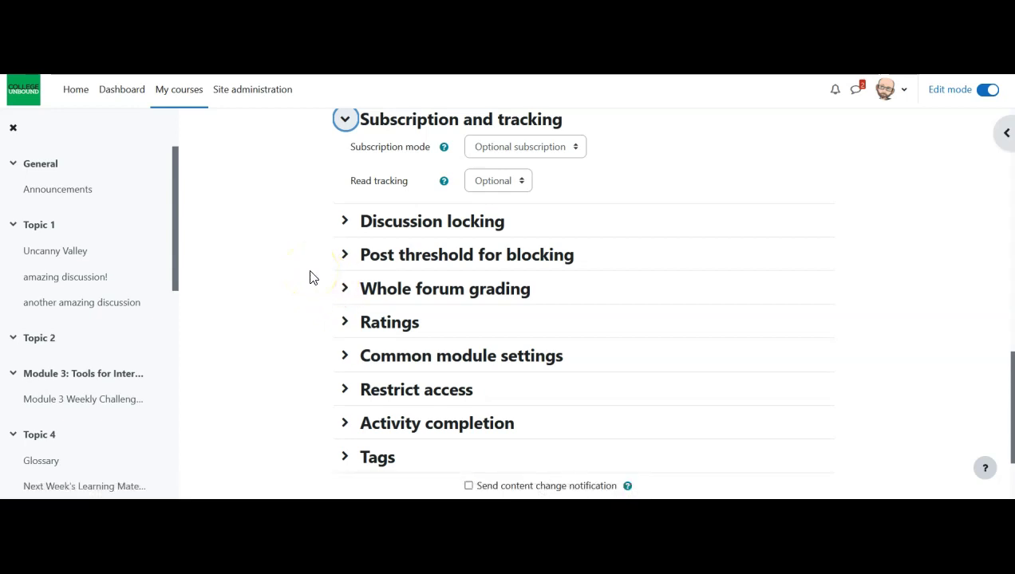
pyautogui.click(345, 294)
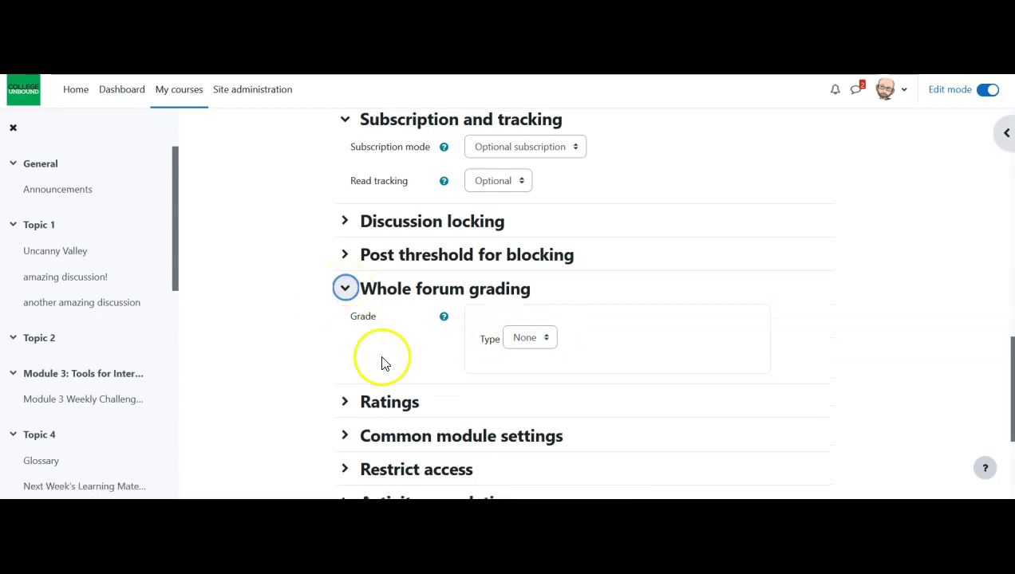
pyautogui.click(543, 339)
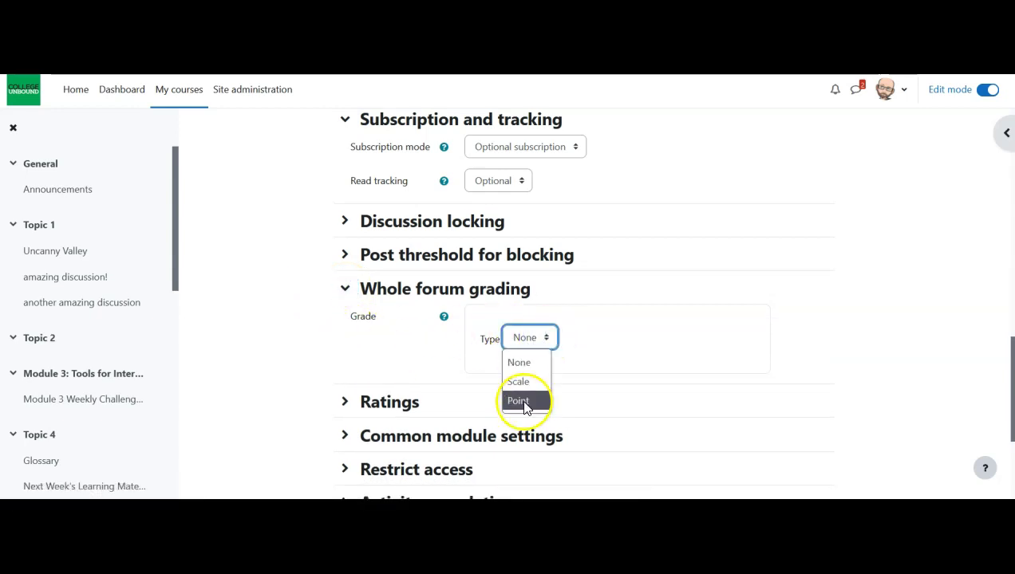
pyautogui.click(524, 401)
pyautogui.click(526, 388)
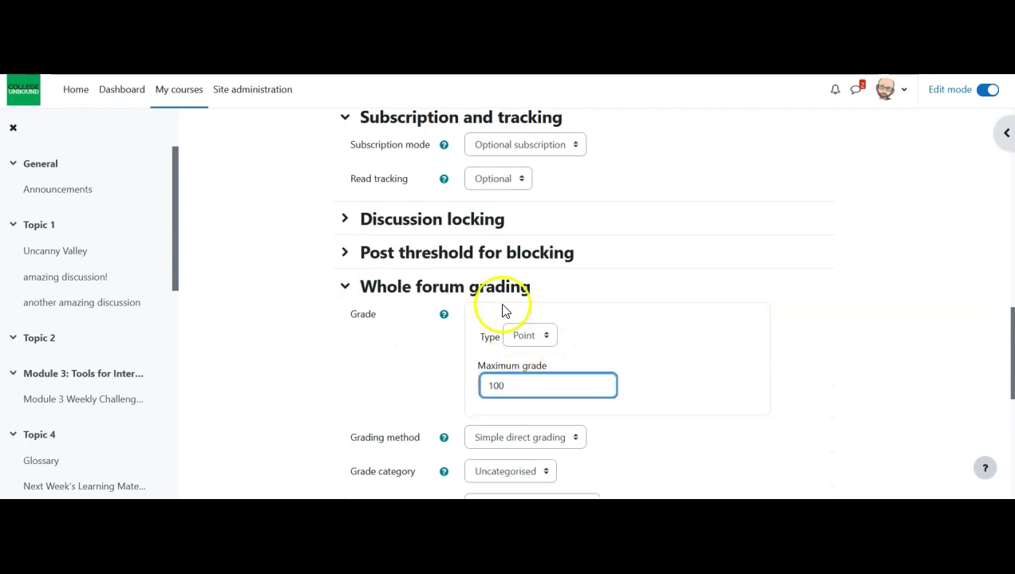
# Examine the available grading methods for whole forum grading without changing the selection
pyautogui.scroll(-2, 446, 287)
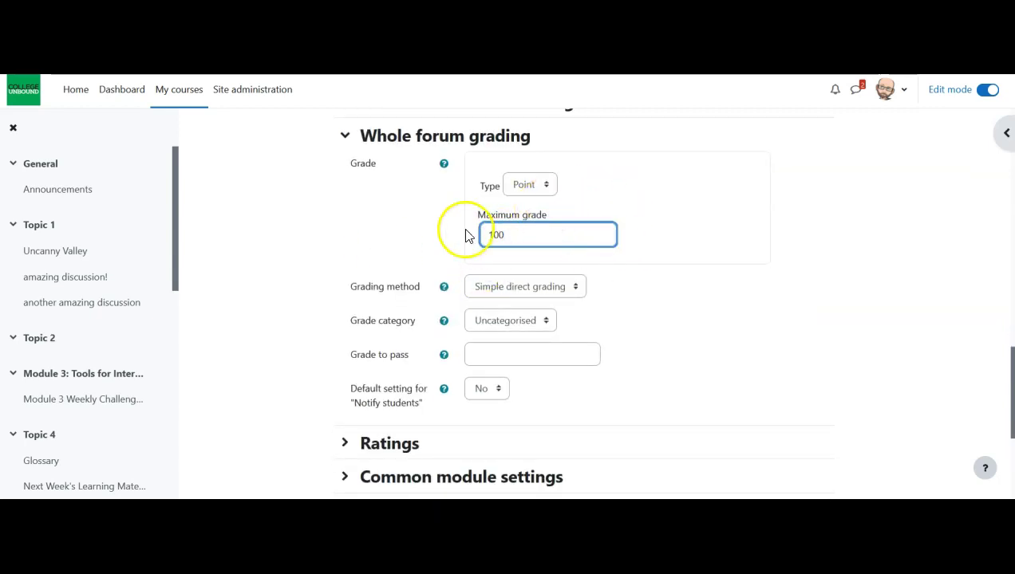
pyautogui.click(549, 289)
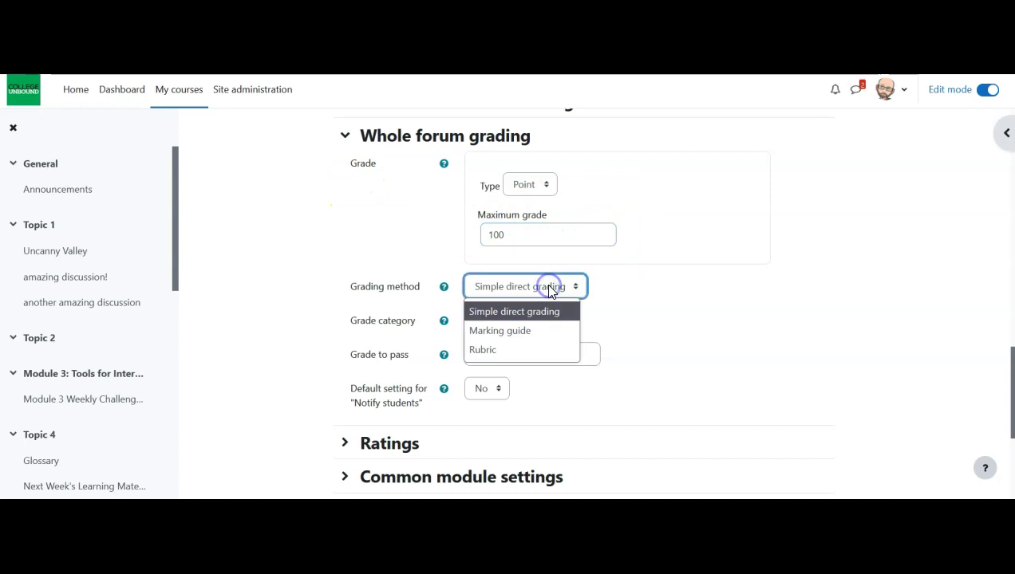
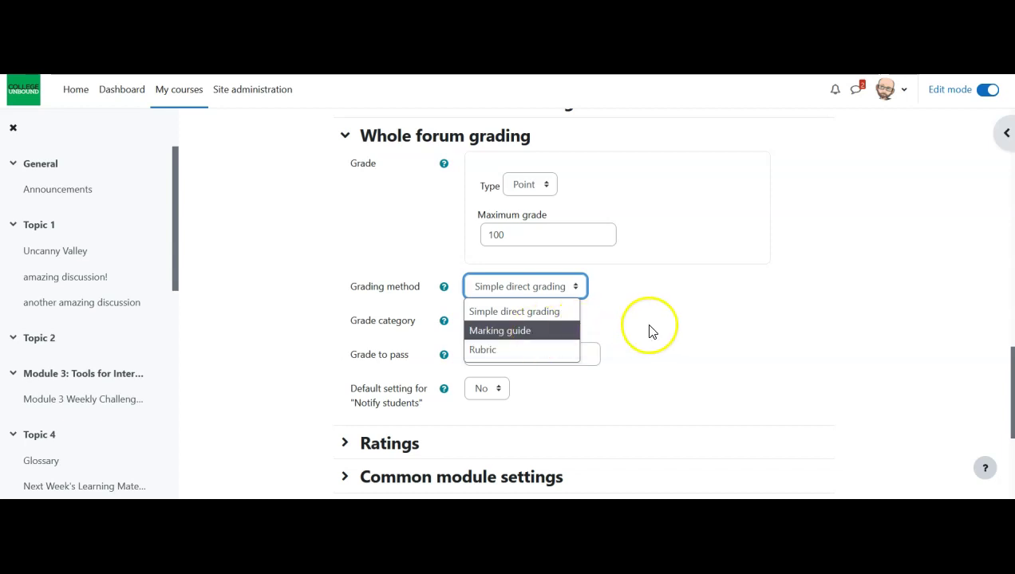
pyautogui.click(708, 323)
pyautogui.scroll(-2, 319, 303)
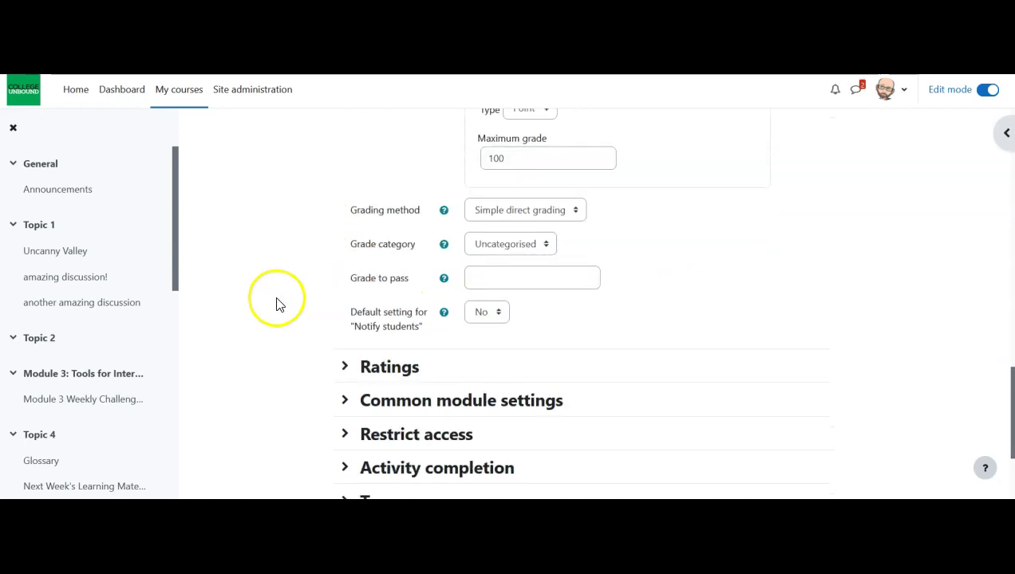
# Expand the Common module settings and examine the availability and group mode options
pyautogui.scroll(-2, 299, 279)
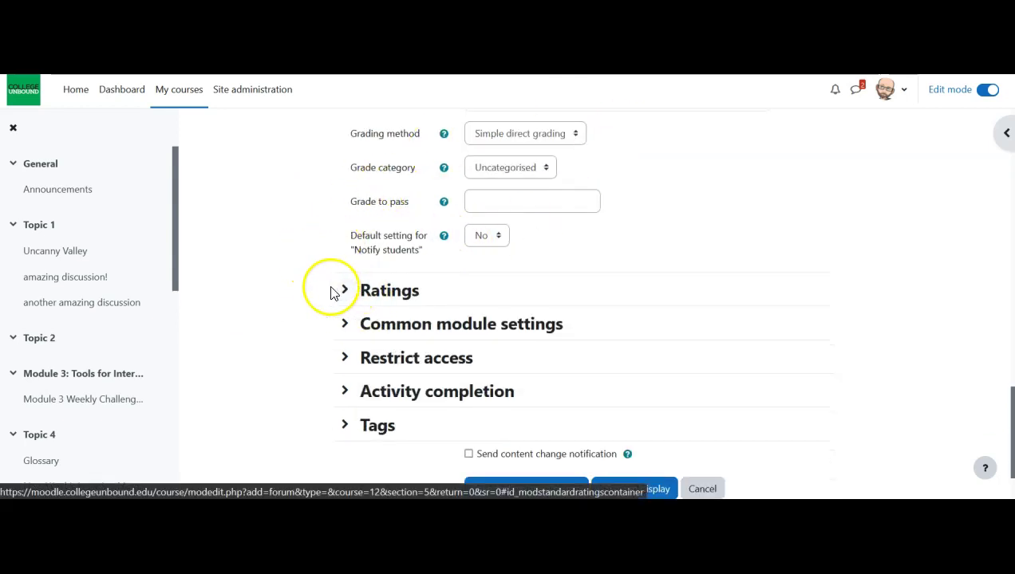
pyautogui.scroll(-2, 302, 238)
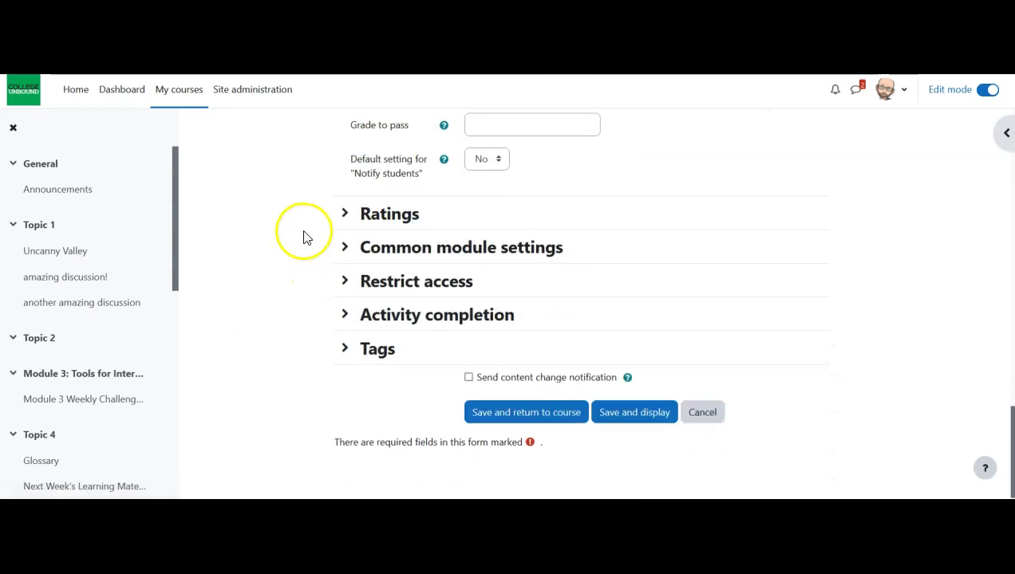
pyautogui.click(345, 247)
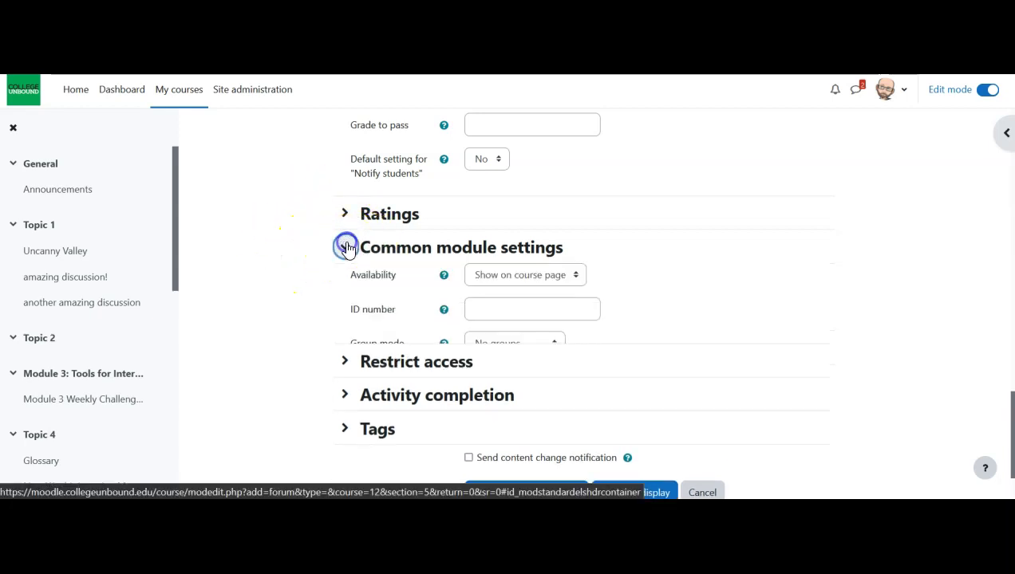
pyautogui.click(532, 276)
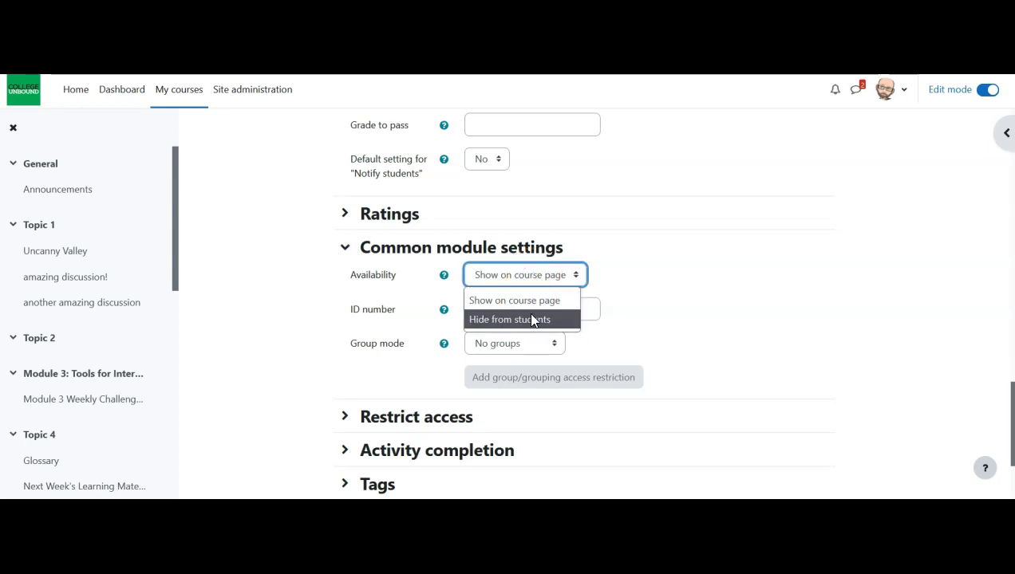
pyautogui.click(267, 294)
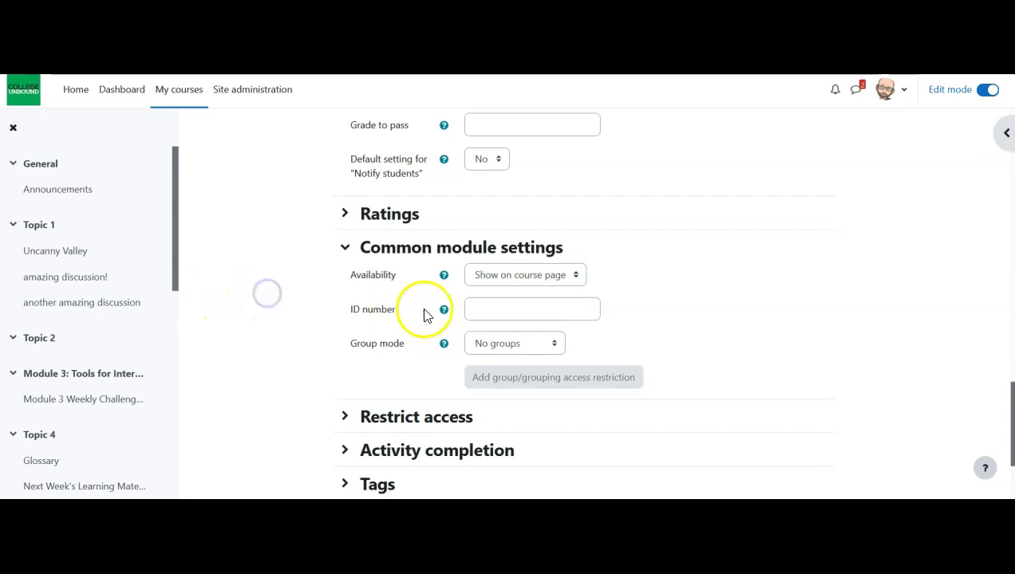
pyautogui.click(542, 349)
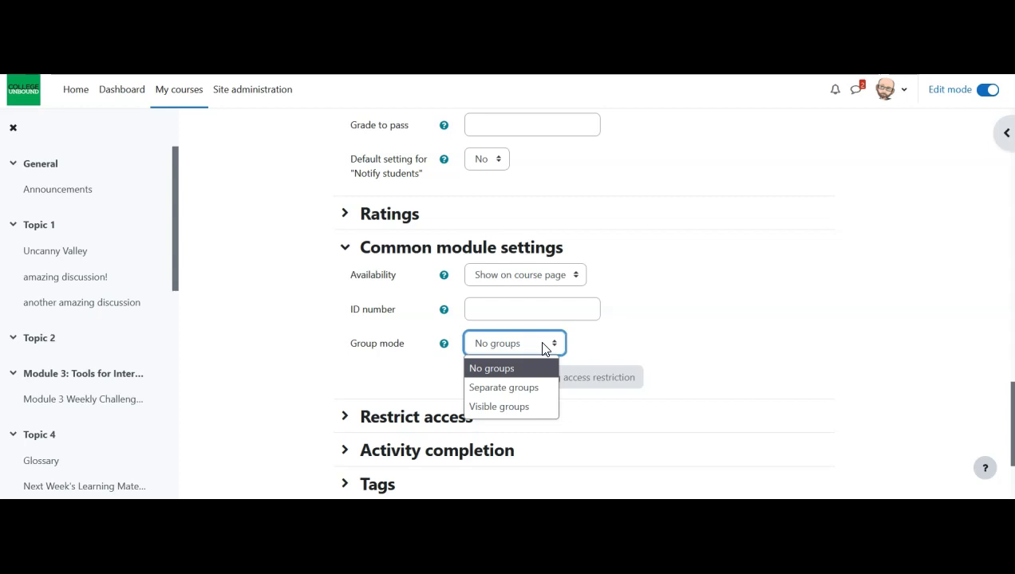
pyautogui.click(590, 385)
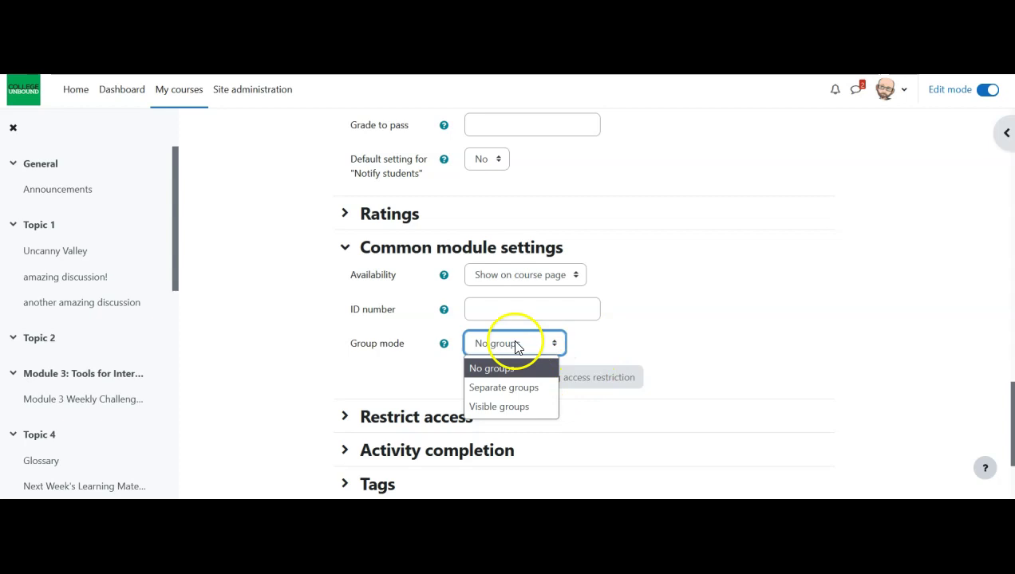
pyautogui.click(287, 302)
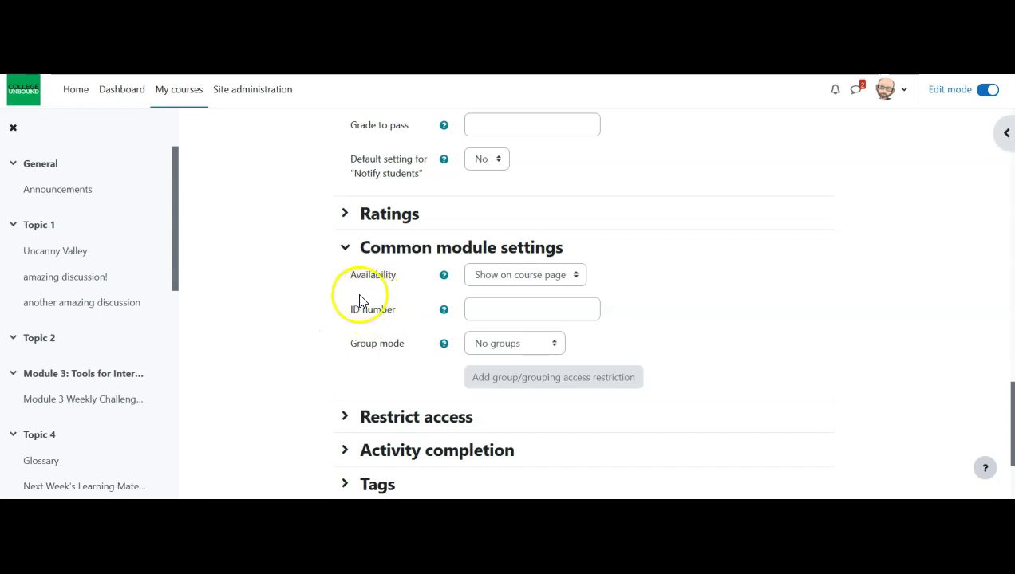
# Expand the Activity completion settings and set completion tracking to Show activity as complete when conditions are met
pyautogui.scroll(-2, 360, 302)
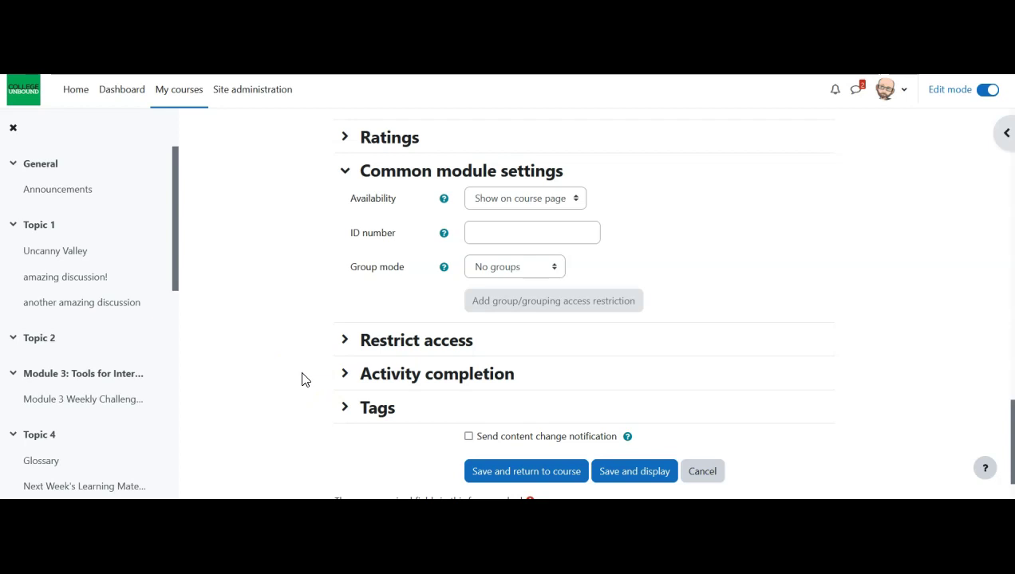
pyautogui.click(339, 373)
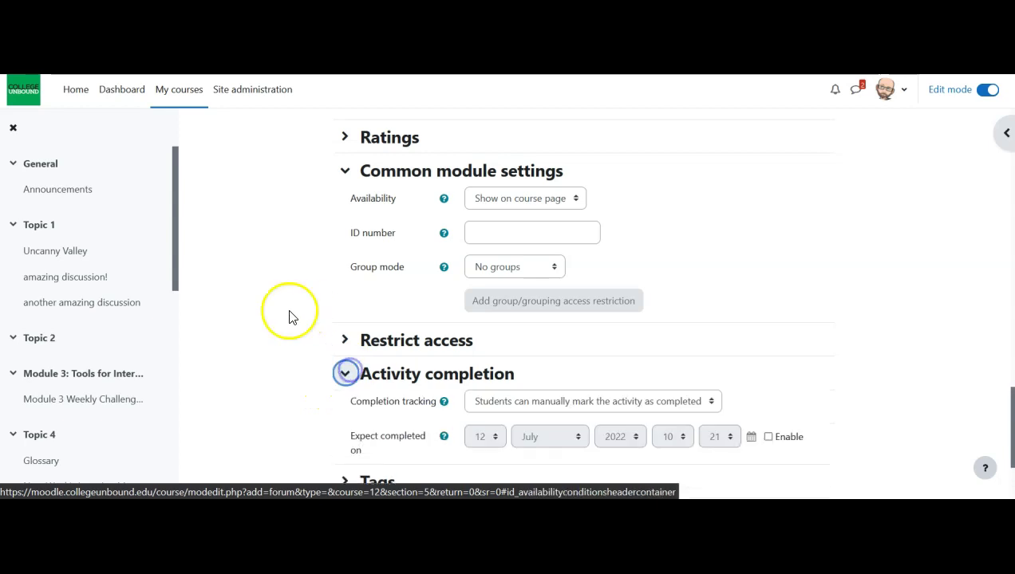
pyautogui.scroll(-1, 311, 305)
pyautogui.scroll(-2, 313, 301)
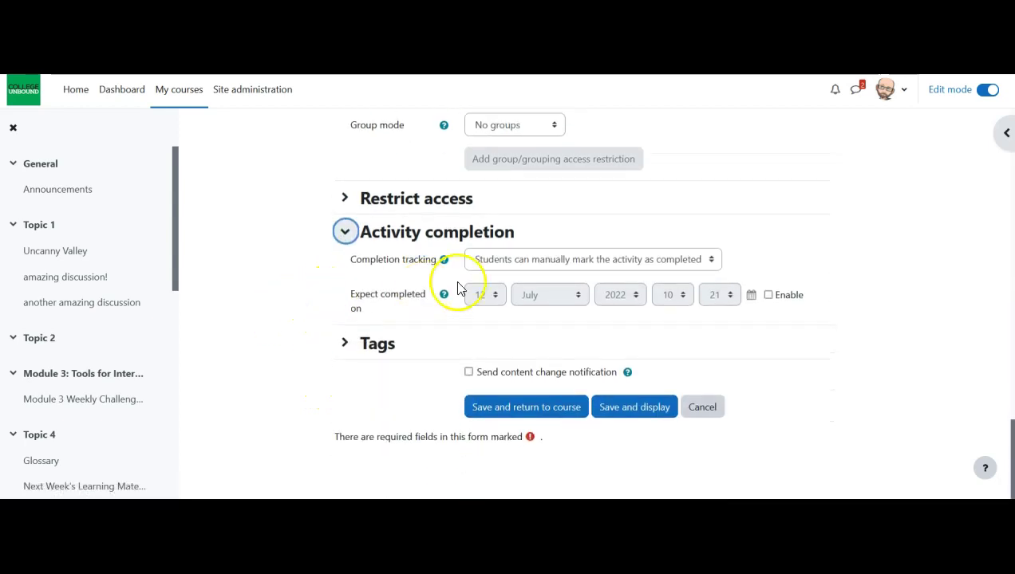
pyautogui.click(499, 263)
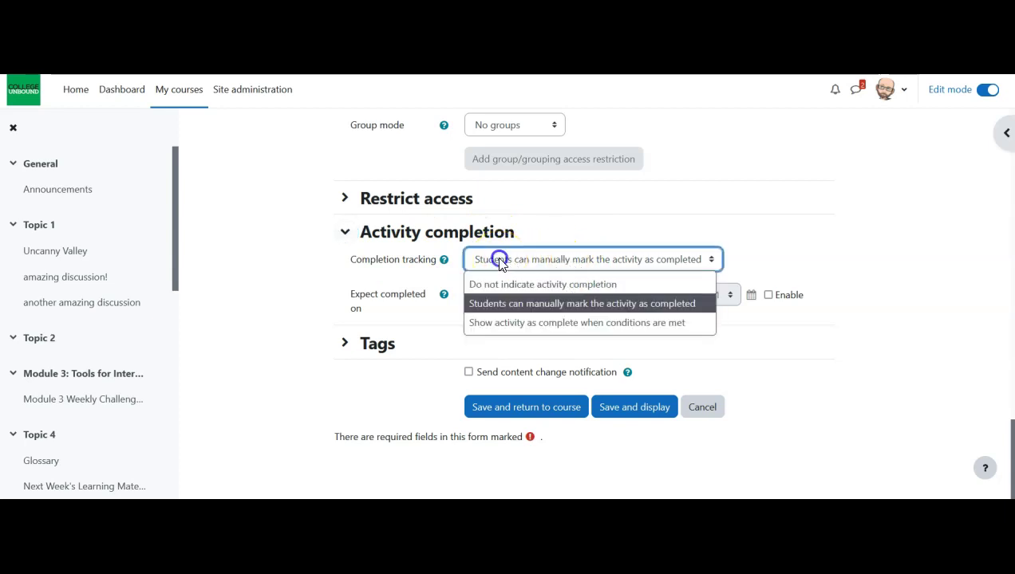
pyautogui.click(523, 323)
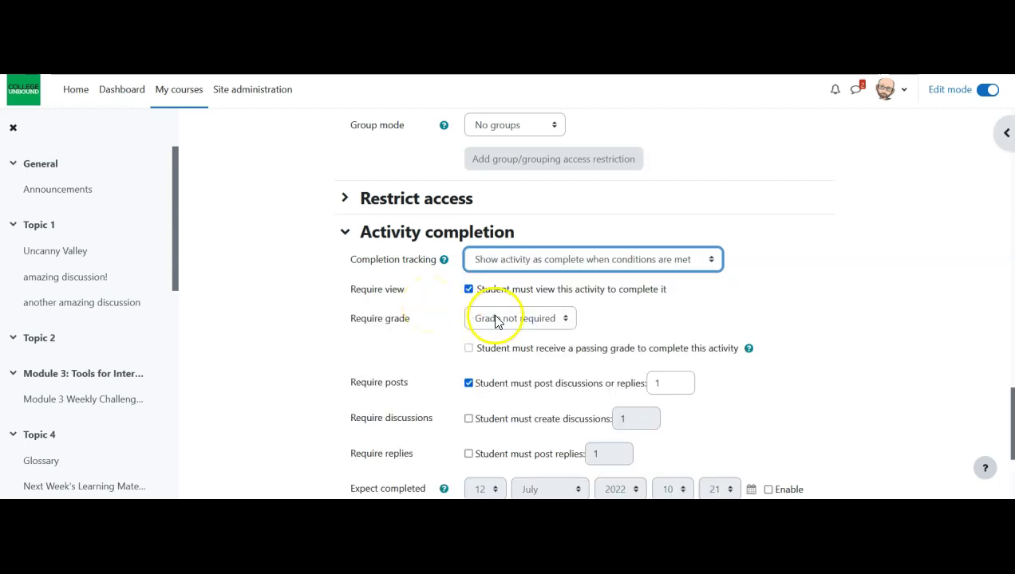
# Set the number of discussions or replies students must post to complete the forum to 3
pyautogui.scroll(-1, 399, 264)
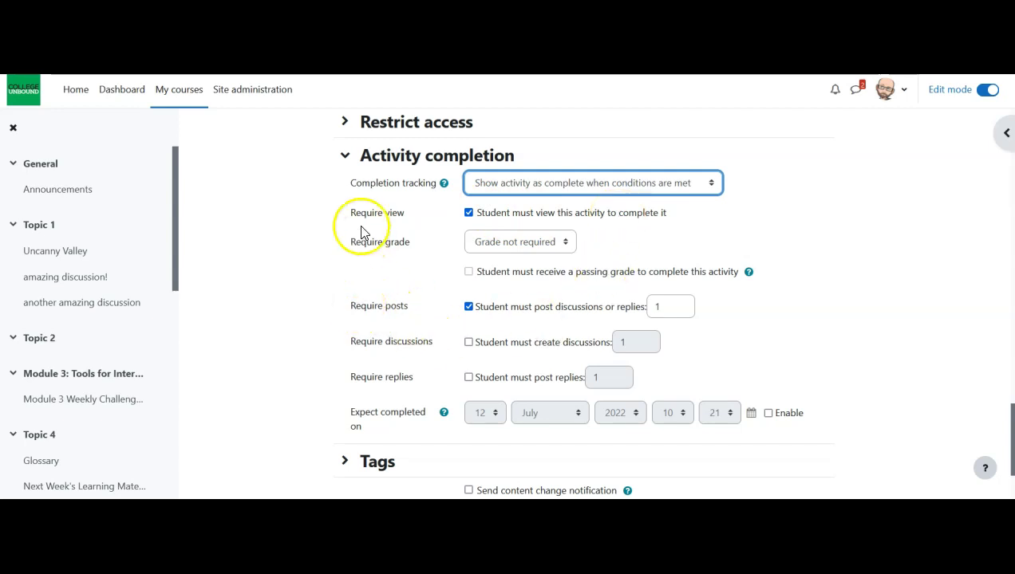
pyautogui.moveTo(351, 305); pyautogui.dragTo(422, 382)
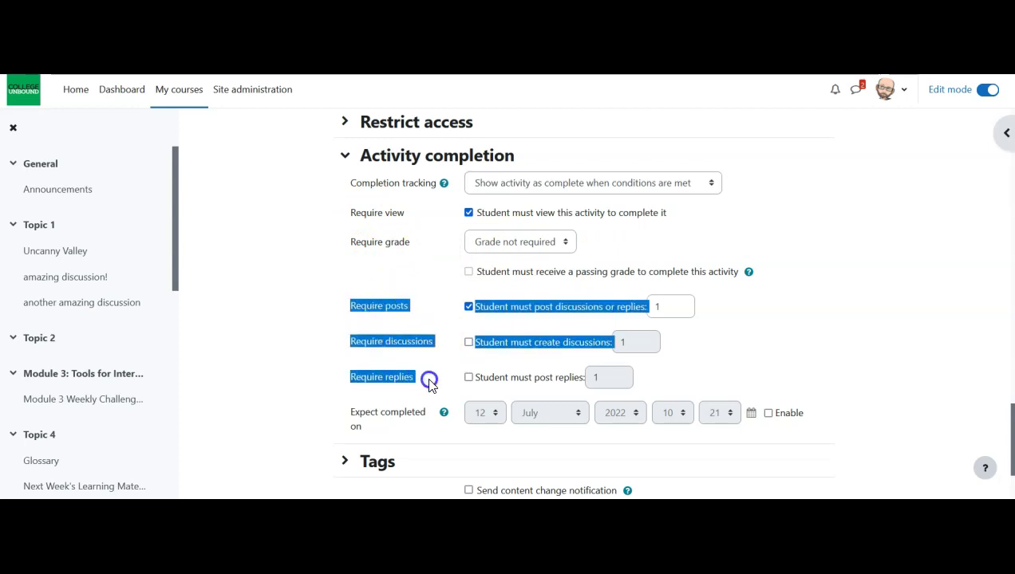
pyautogui.click(372, 345)
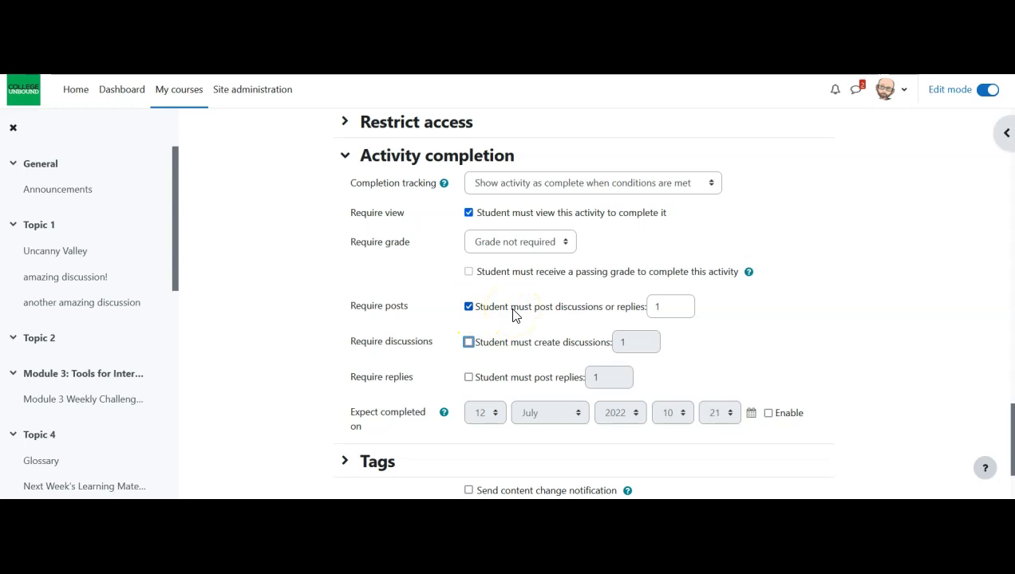
pyautogui.moveTo(664, 309); pyautogui.dragTo(643, 308)
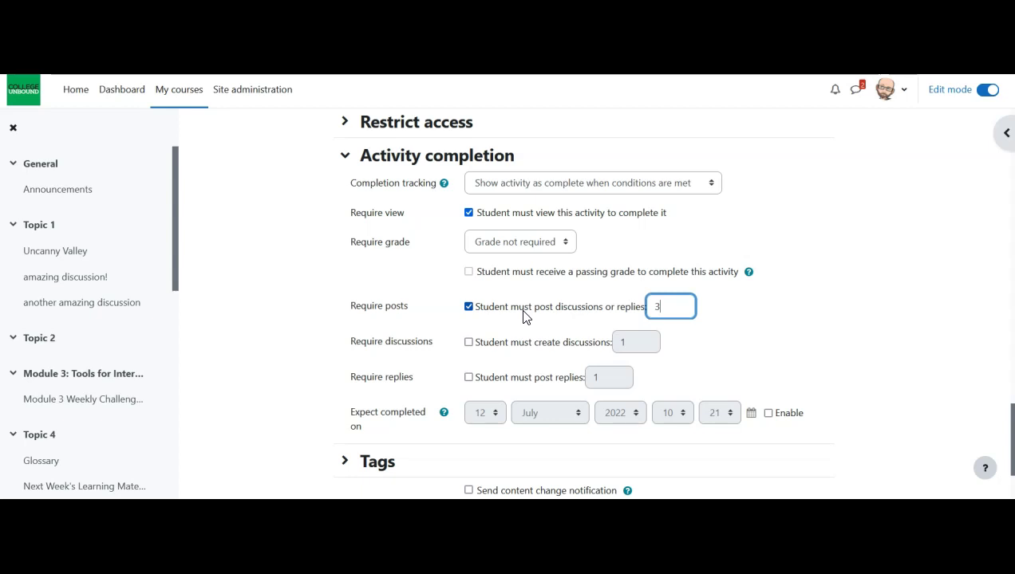
# Replace the combined post requirement with separate requirements to create 1 discussion and post 3 replies
pyautogui.click(469, 307)
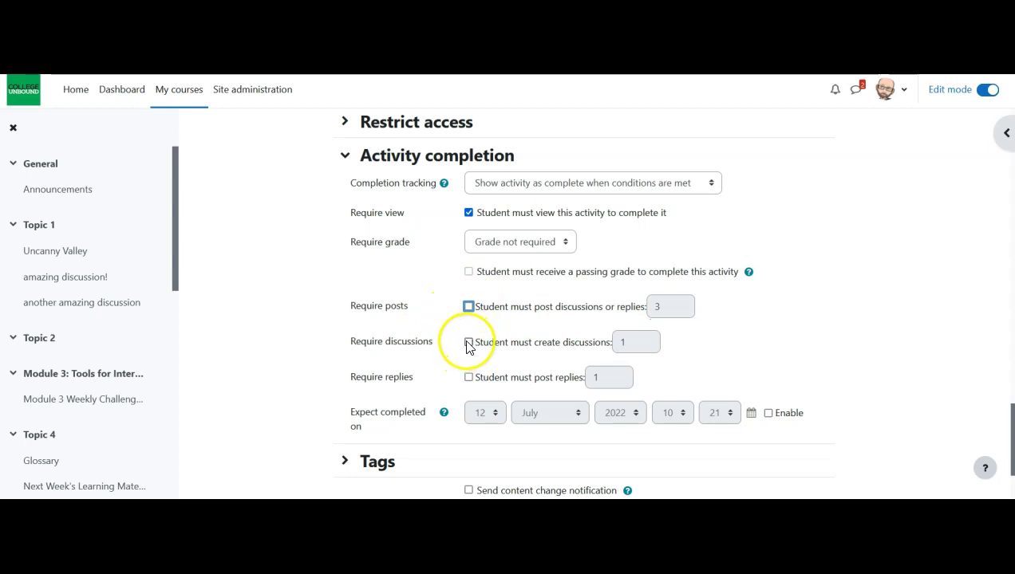
pyautogui.click(468, 342)
pyautogui.click(628, 348)
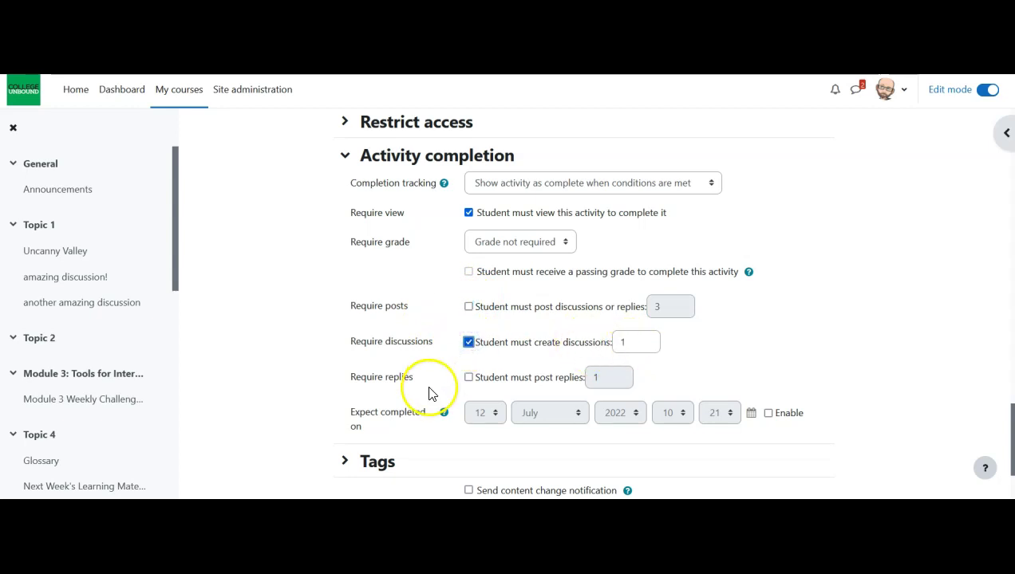
pyautogui.click(468, 377)
pyautogui.click(585, 376)
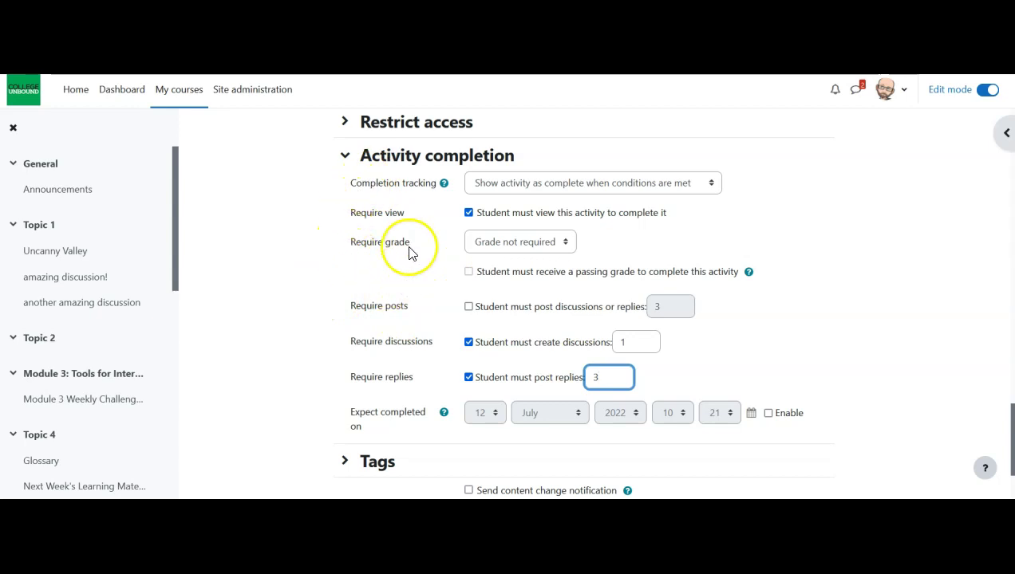
# Turn off the separate discussion and reply requirements and re-enable the combined post requirement
pyautogui.click(468, 342)
pyautogui.click(469, 377)
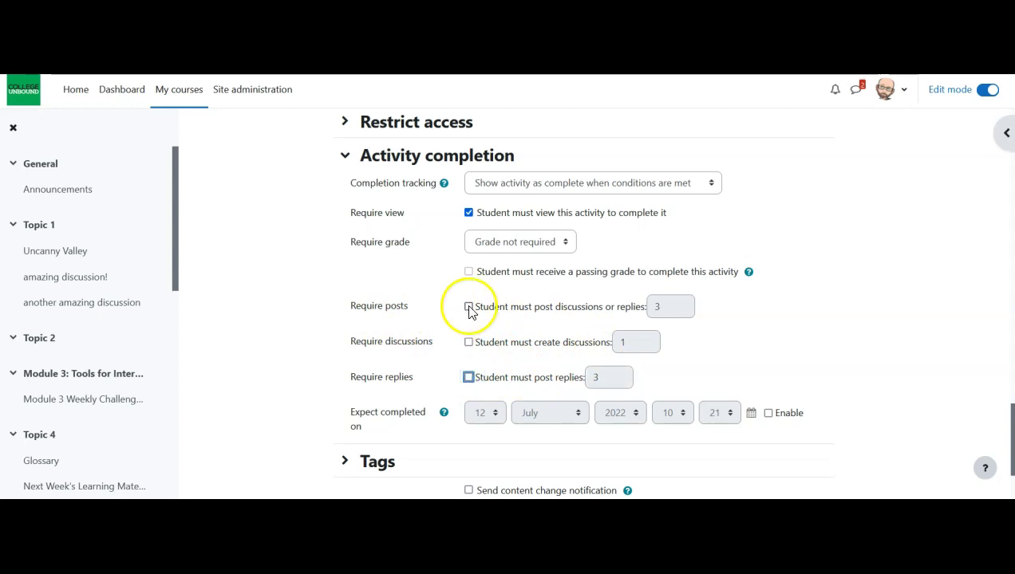
pyautogui.click(468, 307)
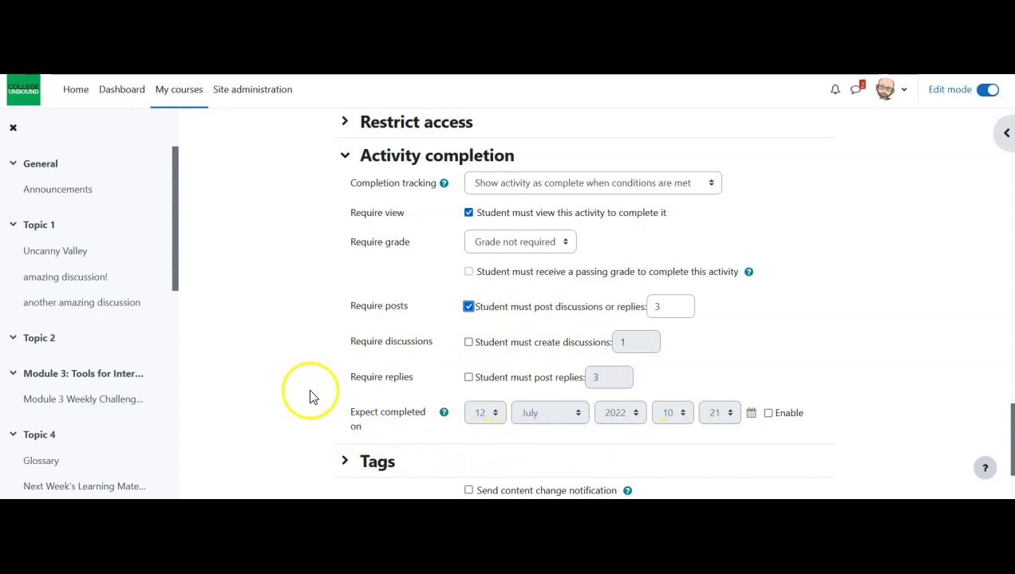
# Review the forum's settings, then save the forum and display it
pyautogui.scroll(15, 303, 412)
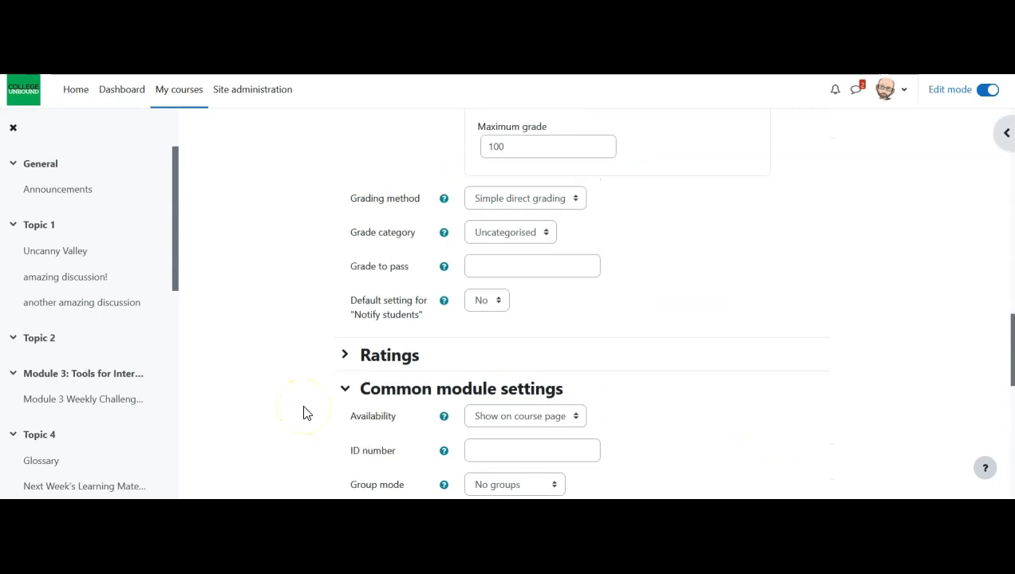
pyautogui.scroll(6, 304, 413)
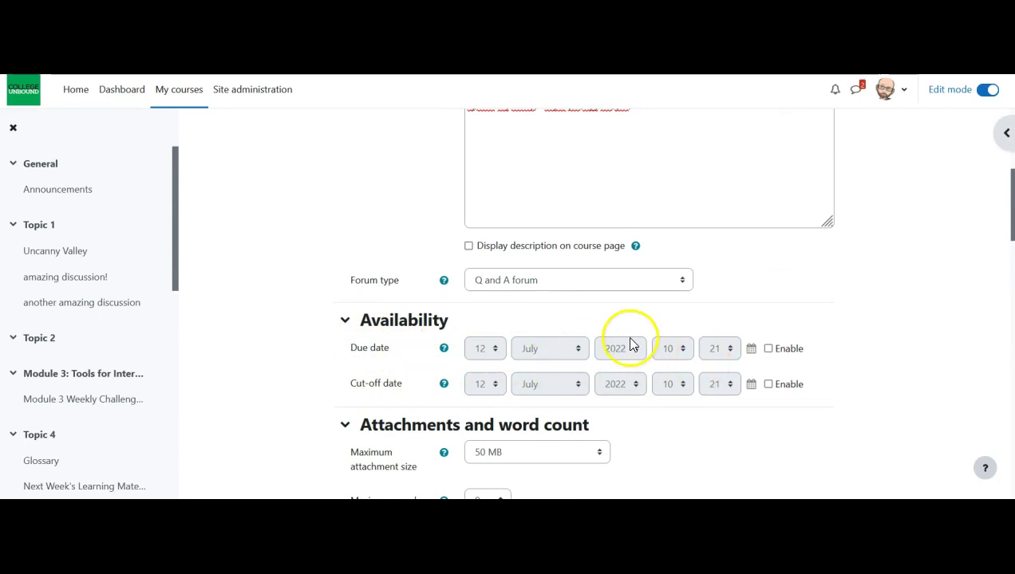
pyautogui.scroll(-1, 343, 309)
pyautogui.scroll(-15, 345, 307)
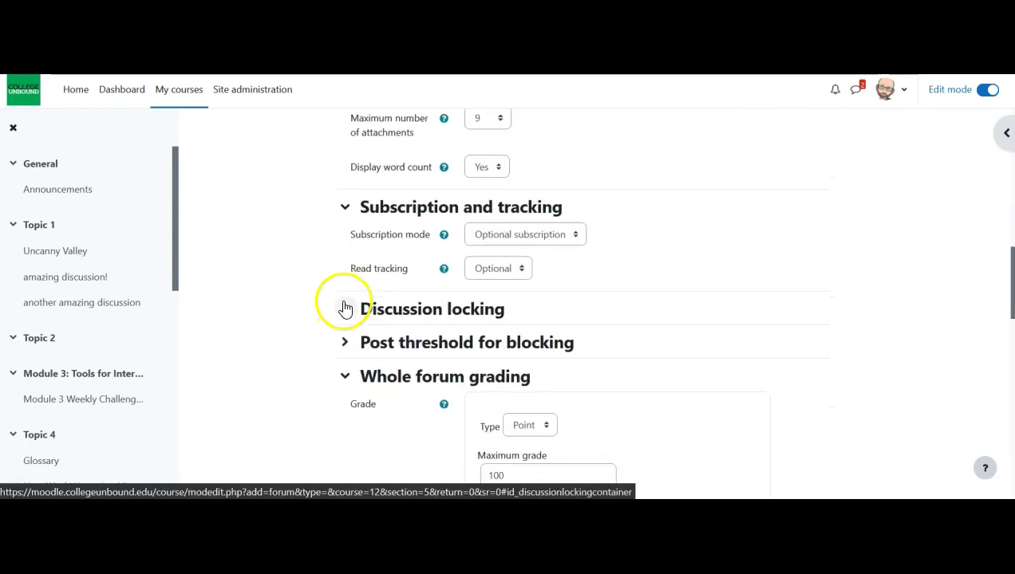
pyautogui.scroll(-2, 351, 307)
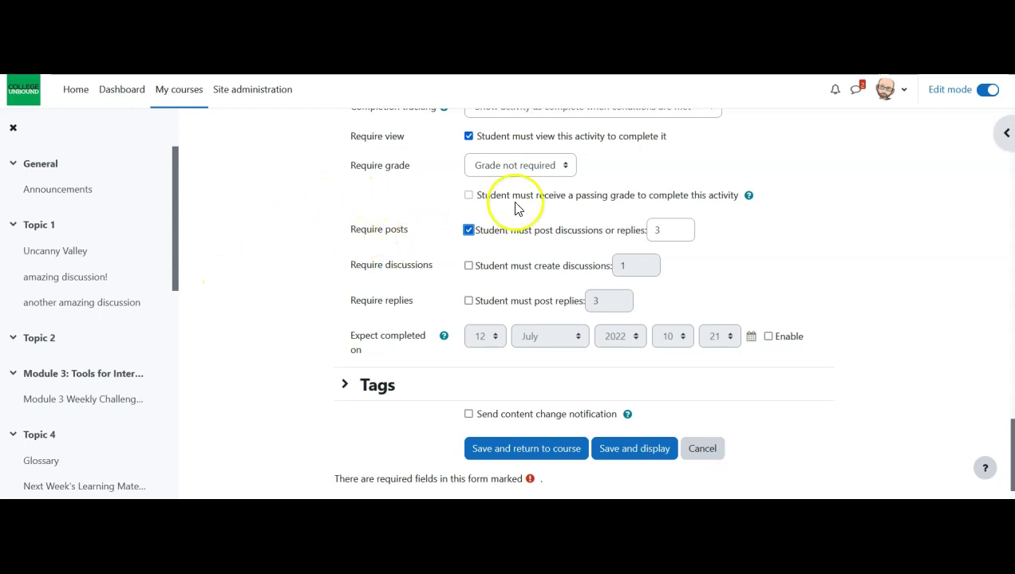
pyautogui.click(627, 450)
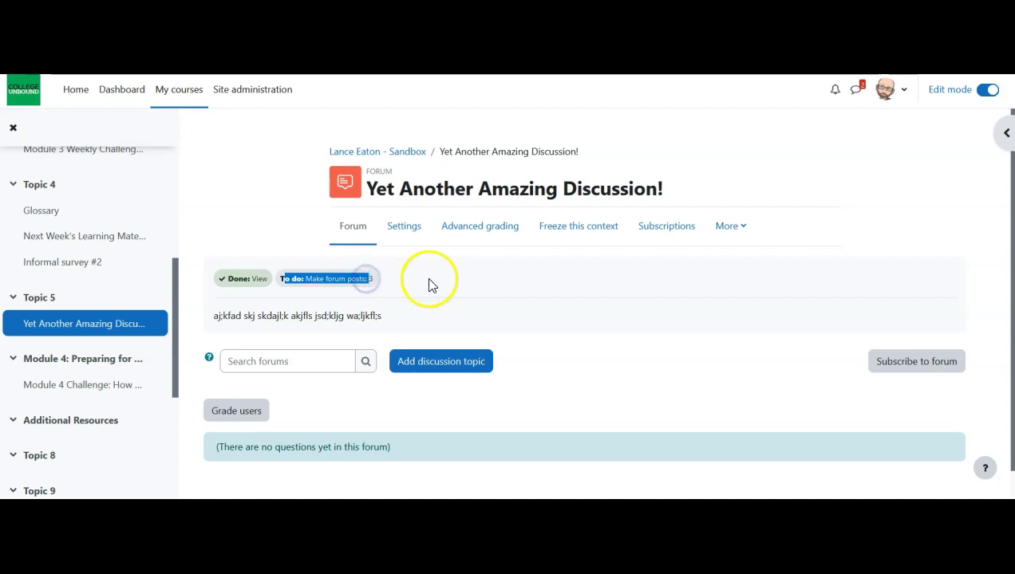
pyautogui.click(510, 272)
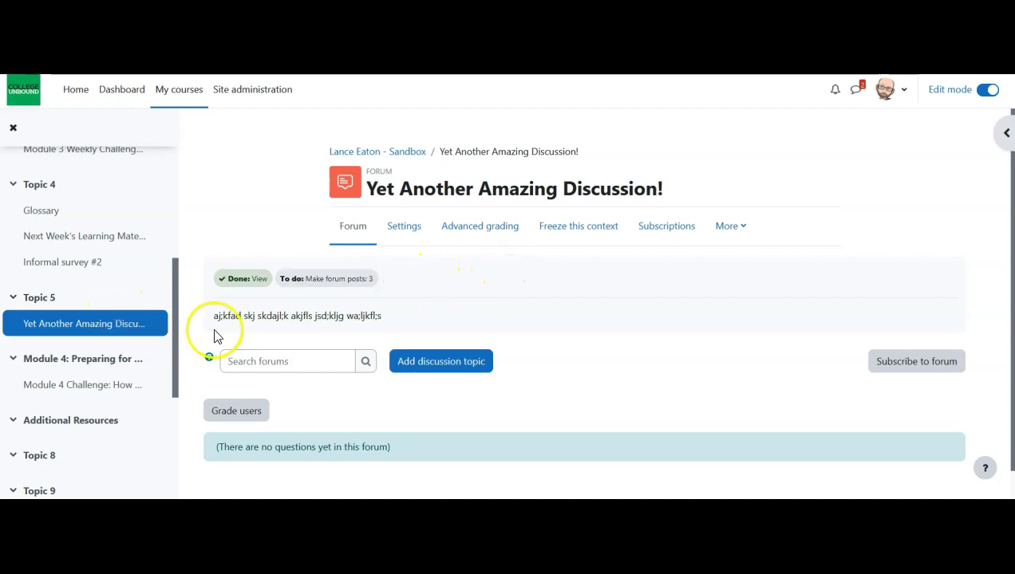
pyautogui.moveTo(213, 316); pyautogui.dragTo(402, 327)
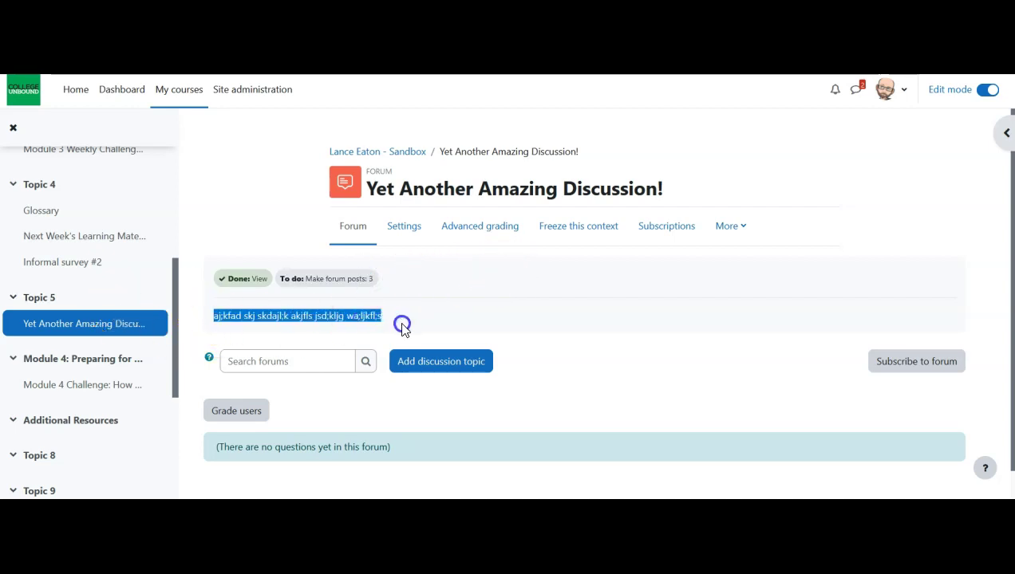
pyautogui.click(405, 319)
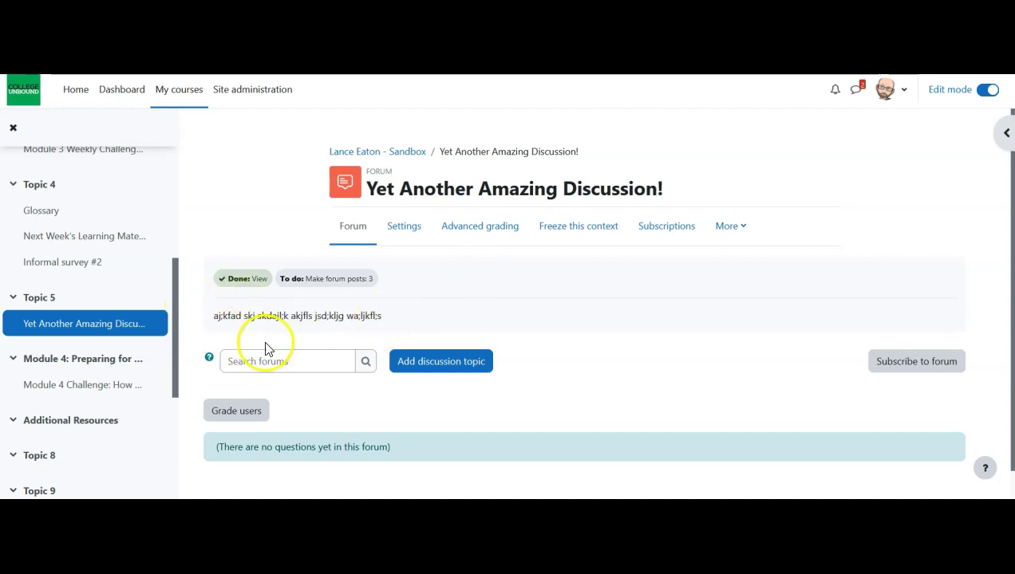
# Post a new discussion topic with the subject "initial post" and the message lines "dafsdagdfd", "f" and "dafsa"
pyautogui.click(422, 365)
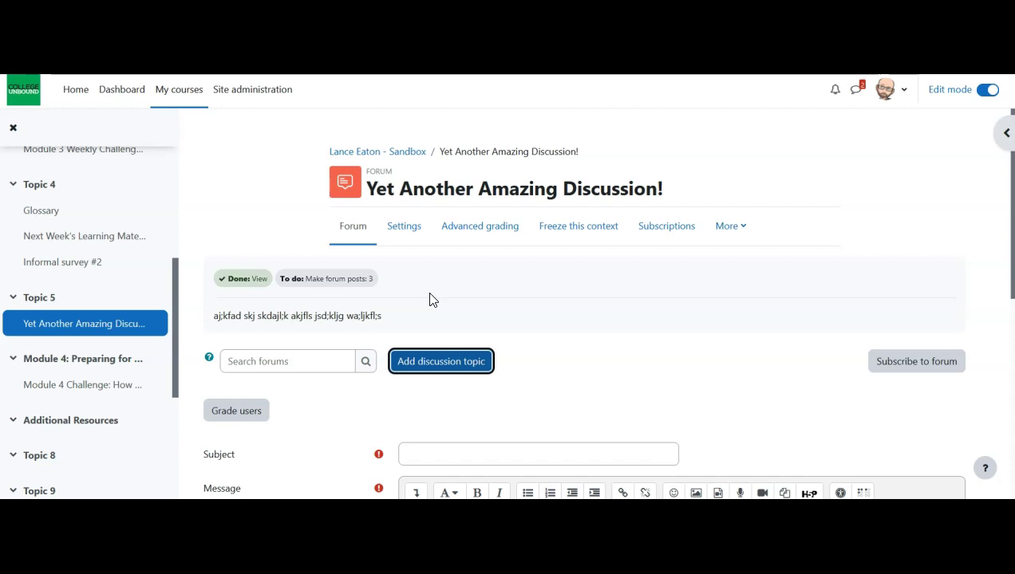
pyautogui.scroll(-1, 400, 309)
pyautogui.click(457, 377)
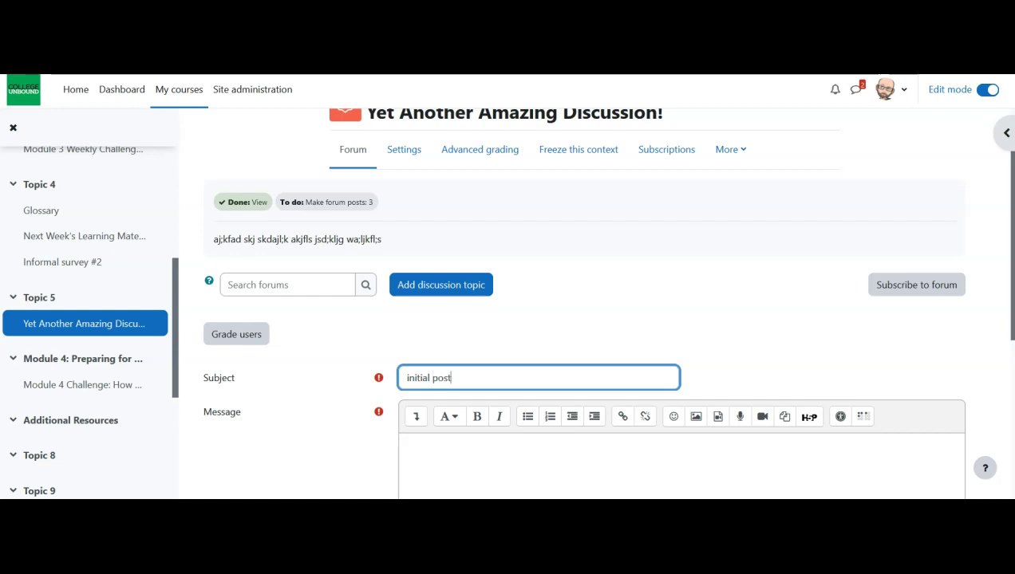
pyautogui.scroll(-2, 451, 379)
pyautogui.click(471, 351)
pyautogui.write('dafsdagdfd')
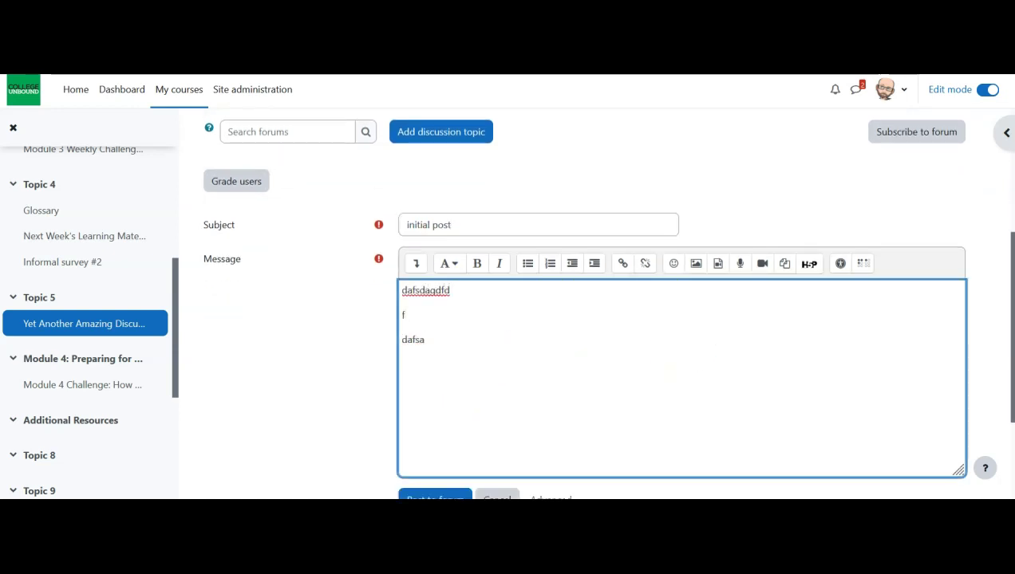
pyautogui.scroll(-2, 283, 316)
pyautogui.click(426, 359)
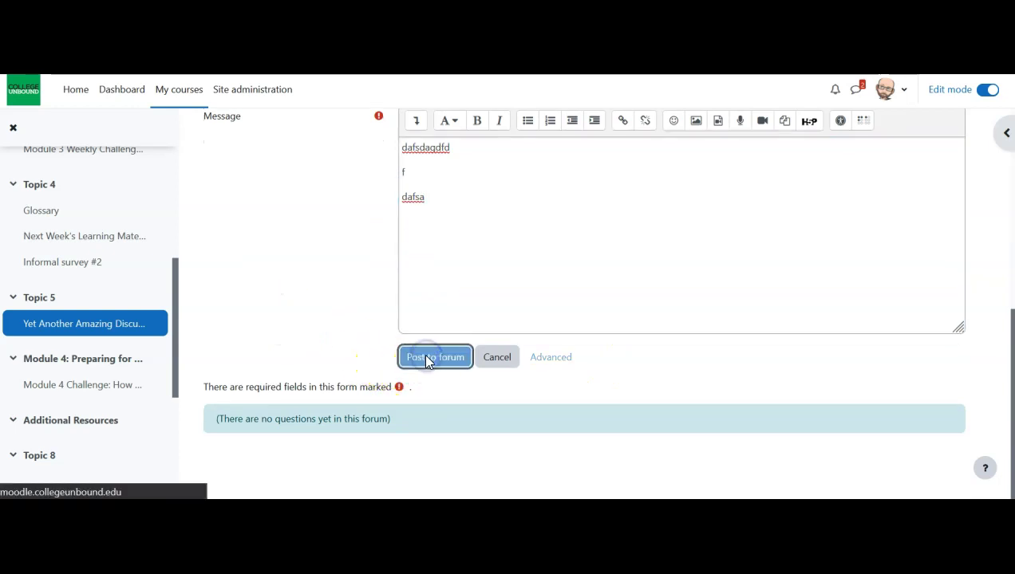
pyautogui.scroll(-2, 571, 389)
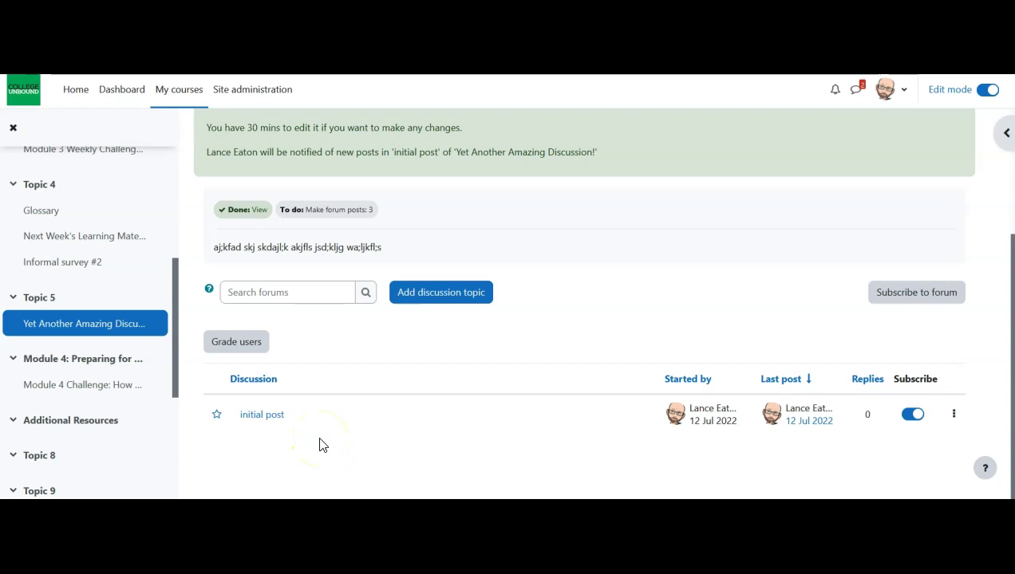
# Switch to the Student role and open the "initial post" discussion in the forum
pyautogui.click(903, 91)
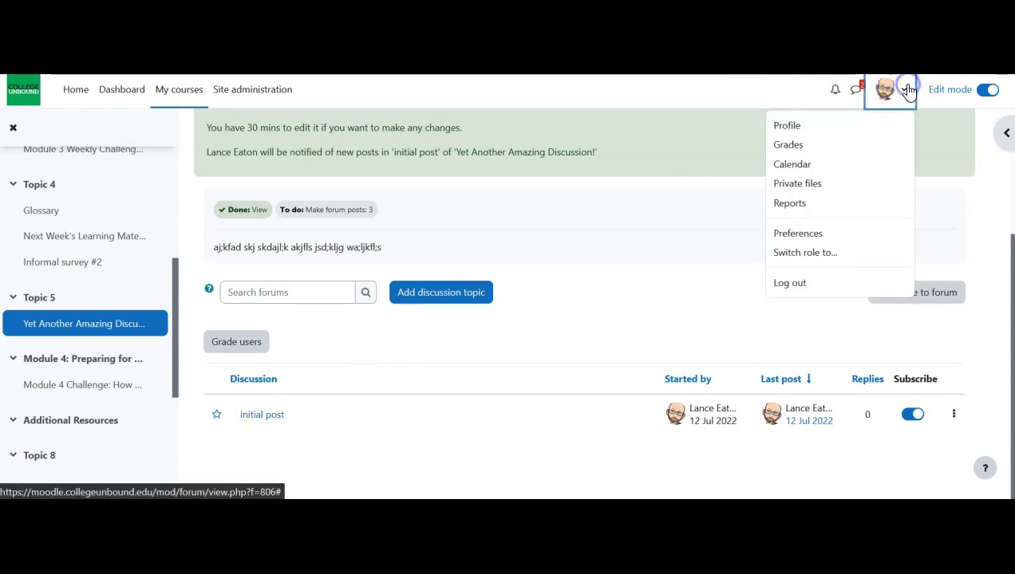
pyautogui.click(832, 253)
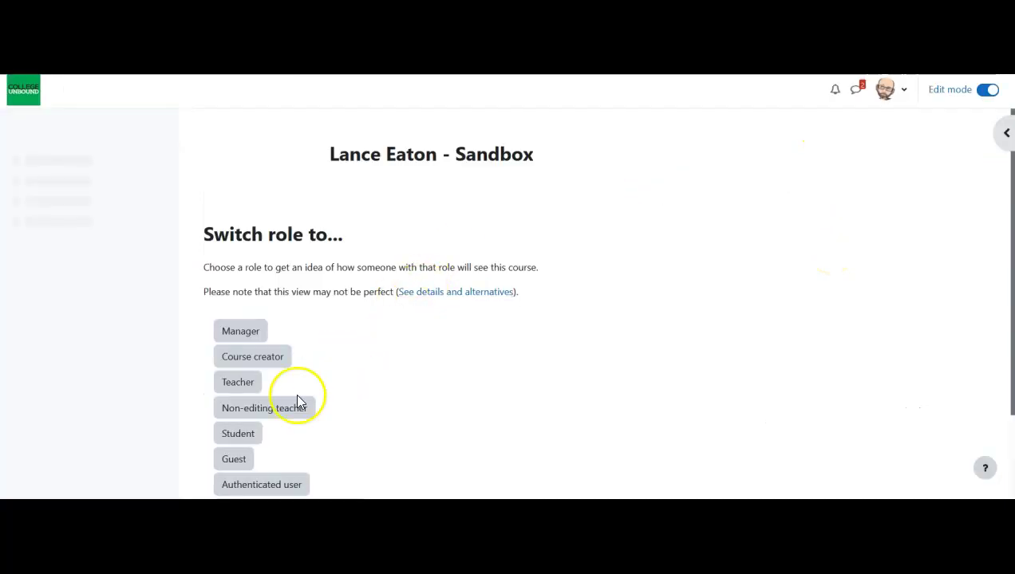
pyautogui.click(230, 436)
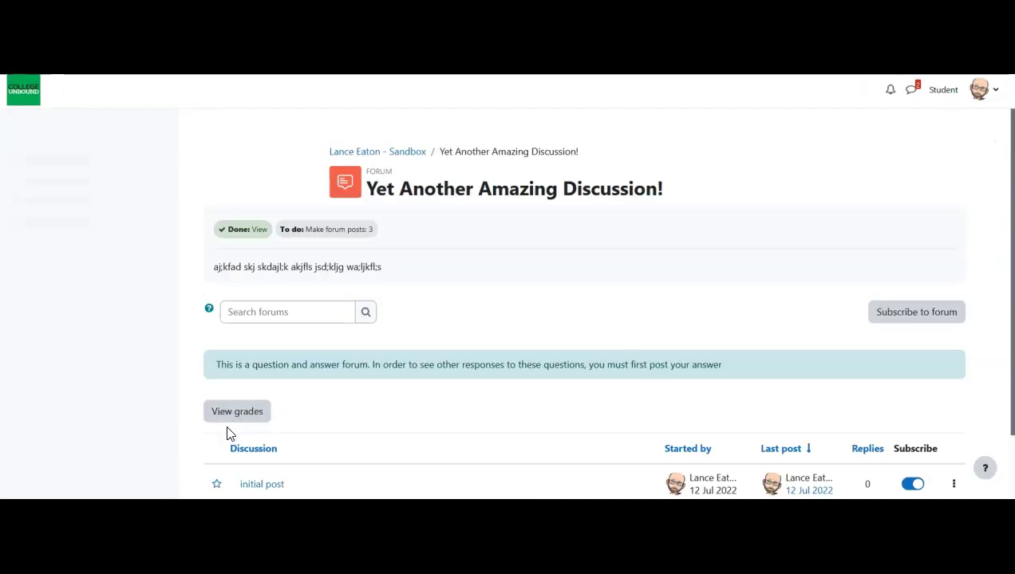
pyautogui.scroll(-1, 389, 355)
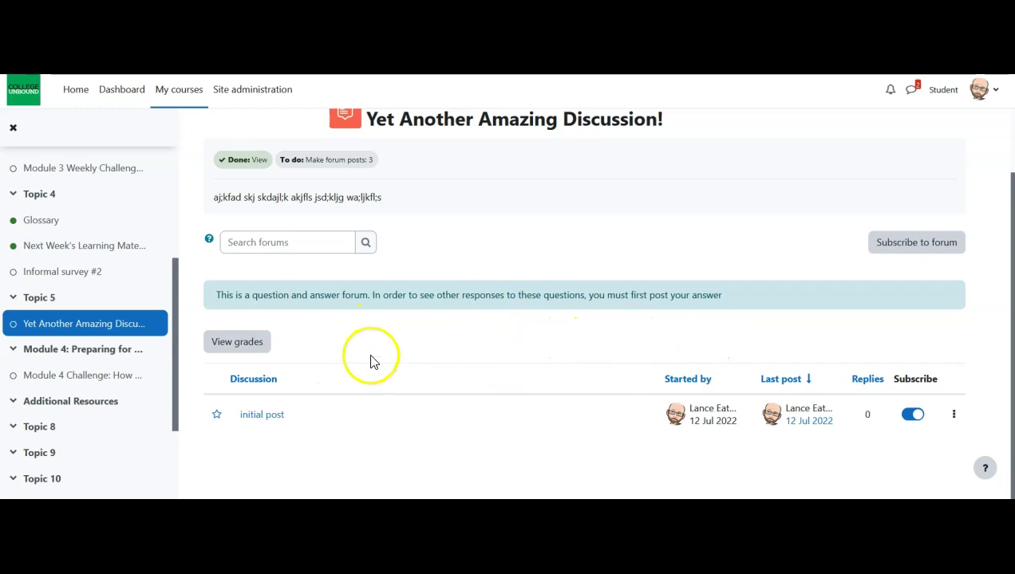
pyautogui.click(256, 417)
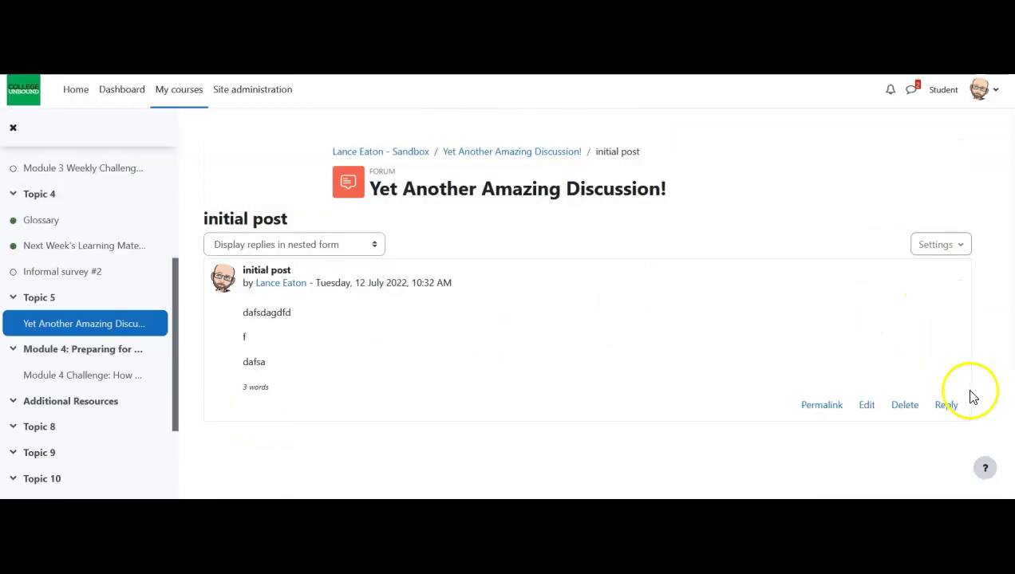